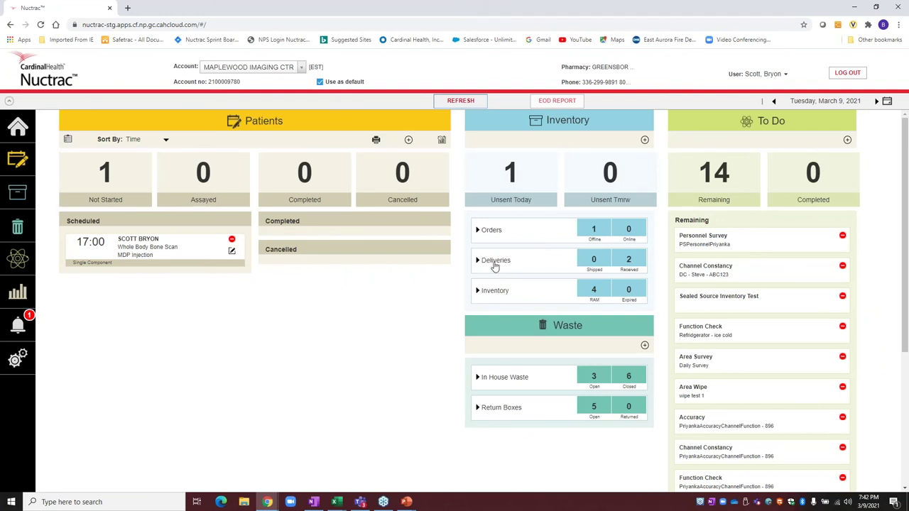
- View the list of delivered boxes under Deliveries on the dashboard and collapse it again
click(494, 261)
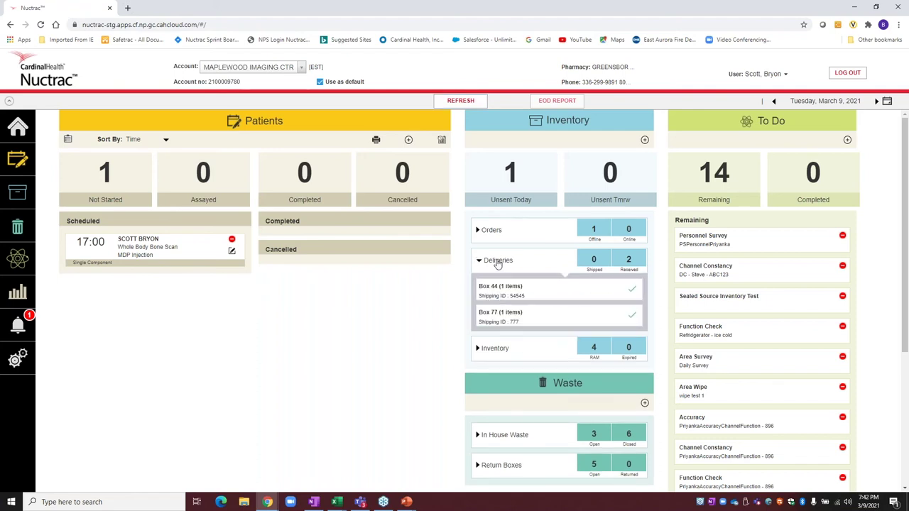
click(498, 261)
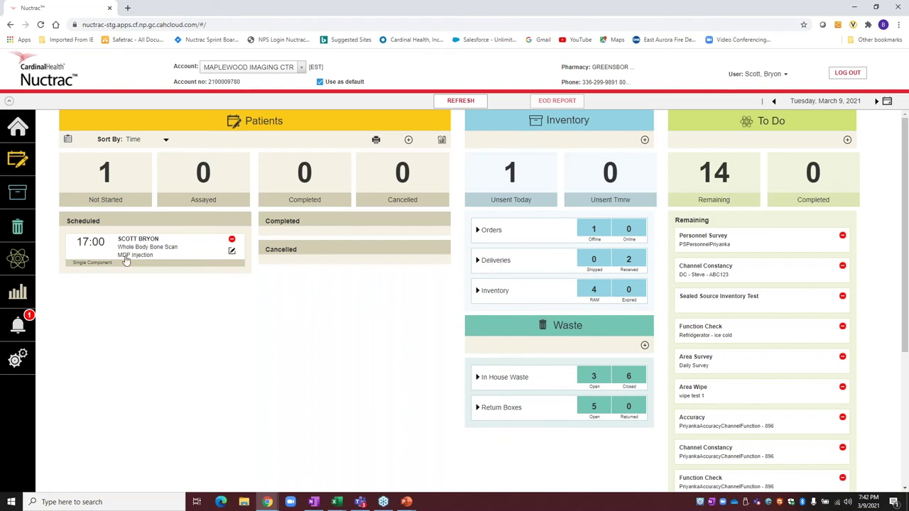
- Search the department preferences for "bud", review the sterile kit preparation, extended BUD setting, and save the preferences
click(16, 360)
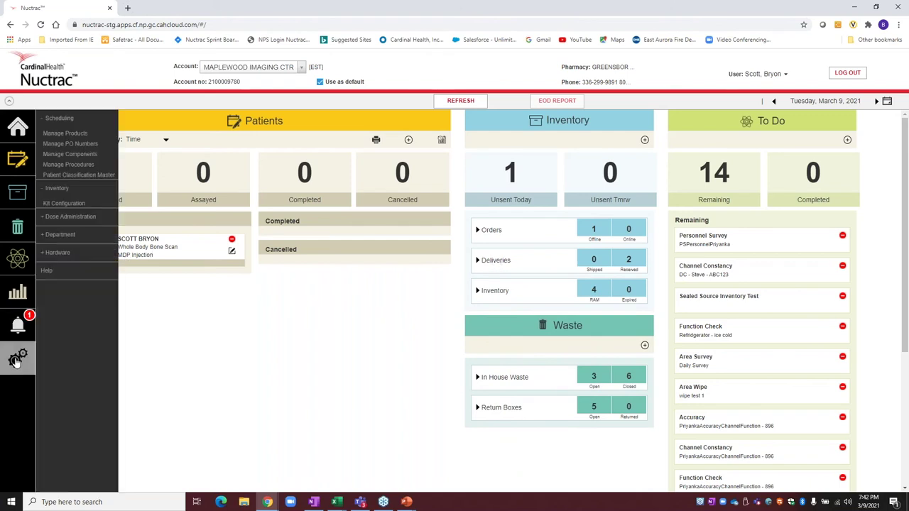
click(60, 240)
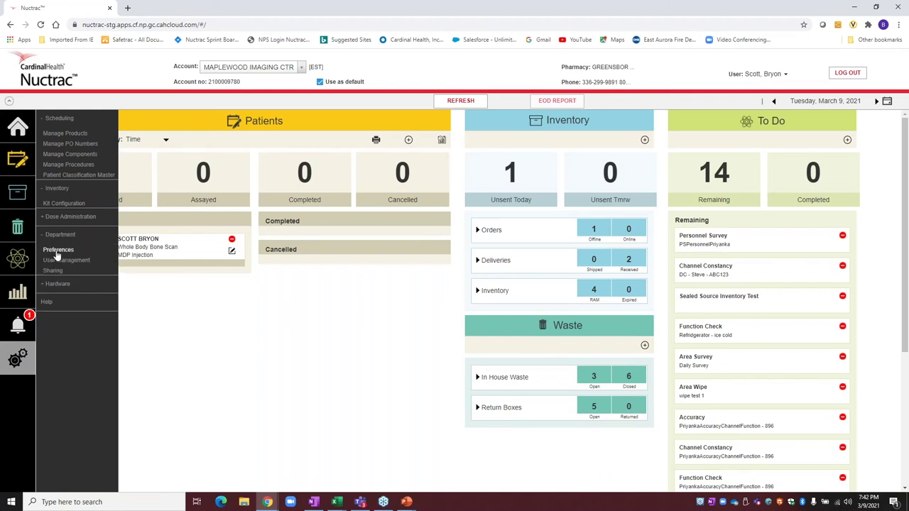
click(57, 249)
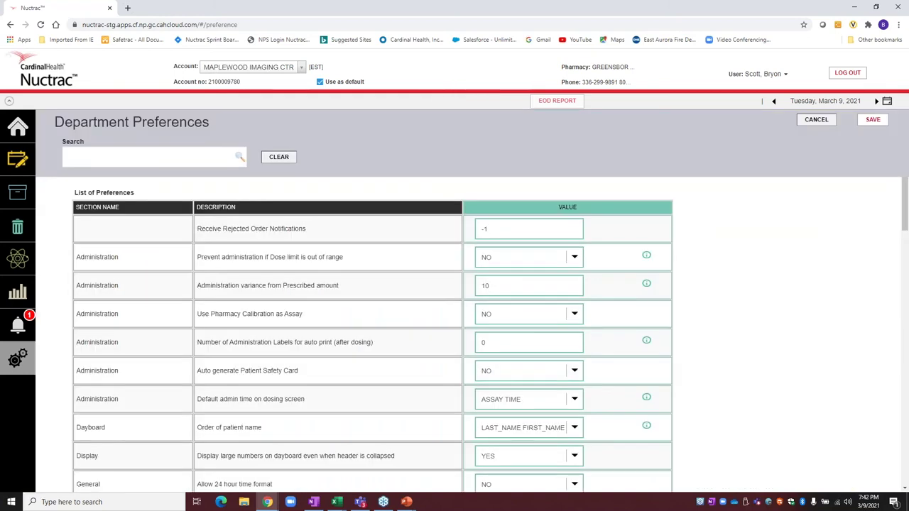
text(bud)
drag(199, 229, 327, 233)
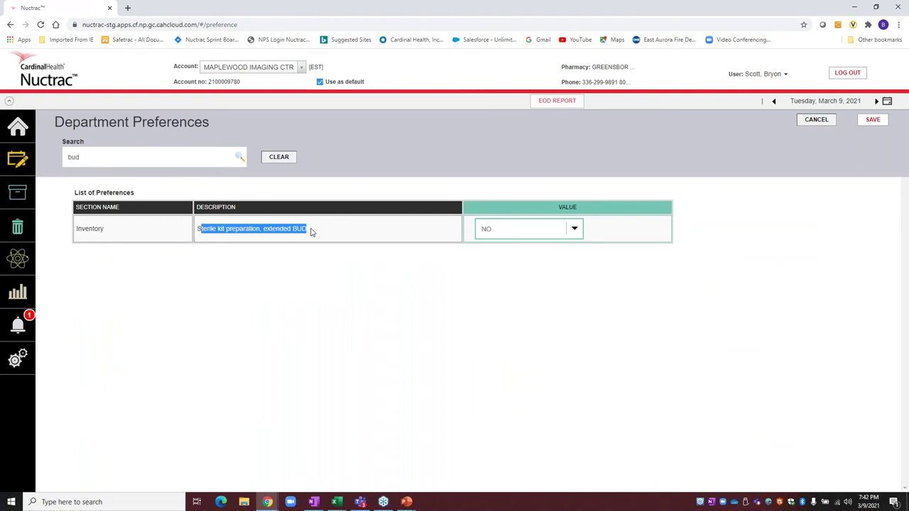
click(313, 232)
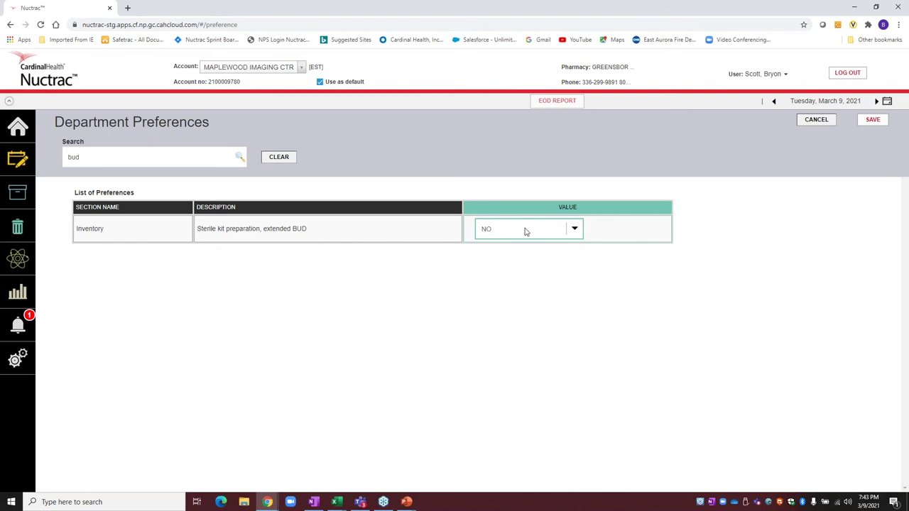
click(874, 122)
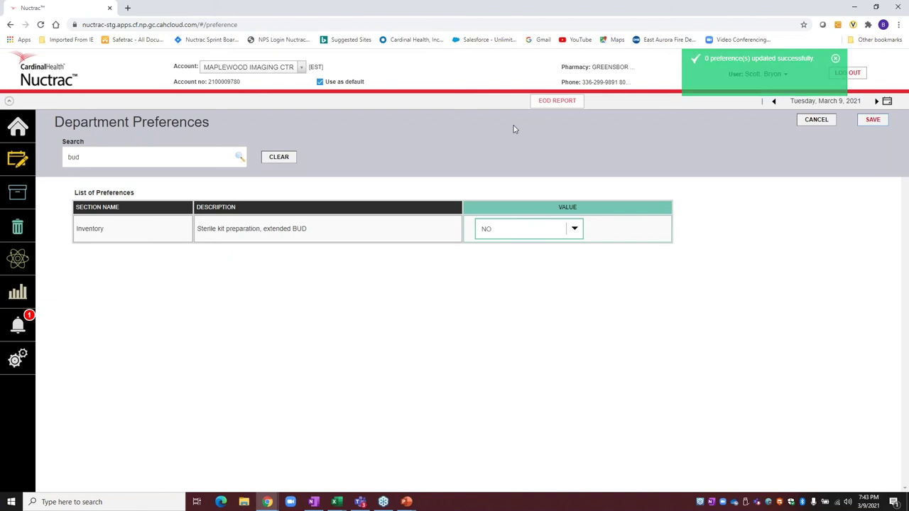
click(18, 126)
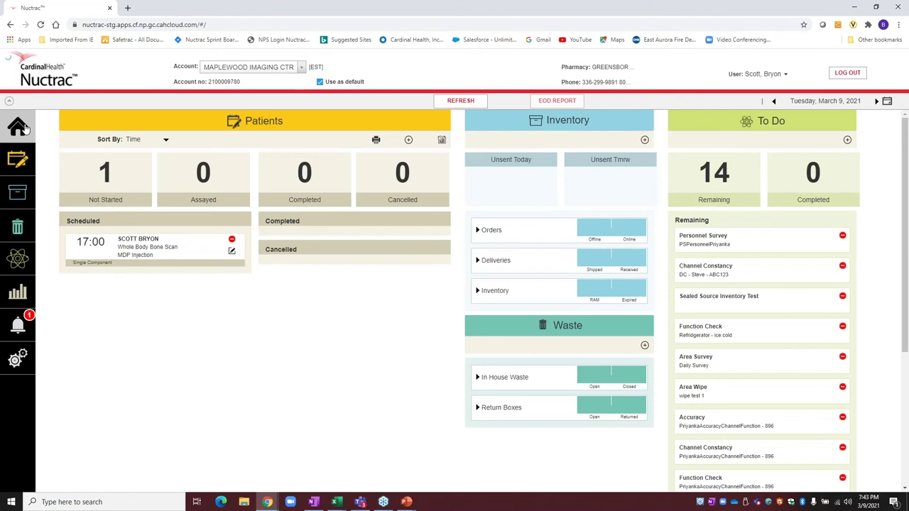
- Select Tc-99m Medronate as the product in the inventory kit configuration and save the configuration
click(19, 361)
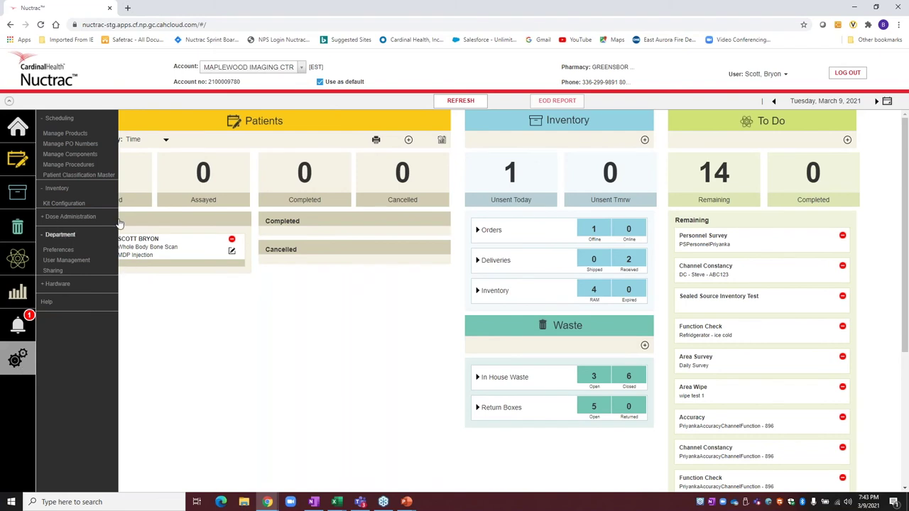
click(59, 205)
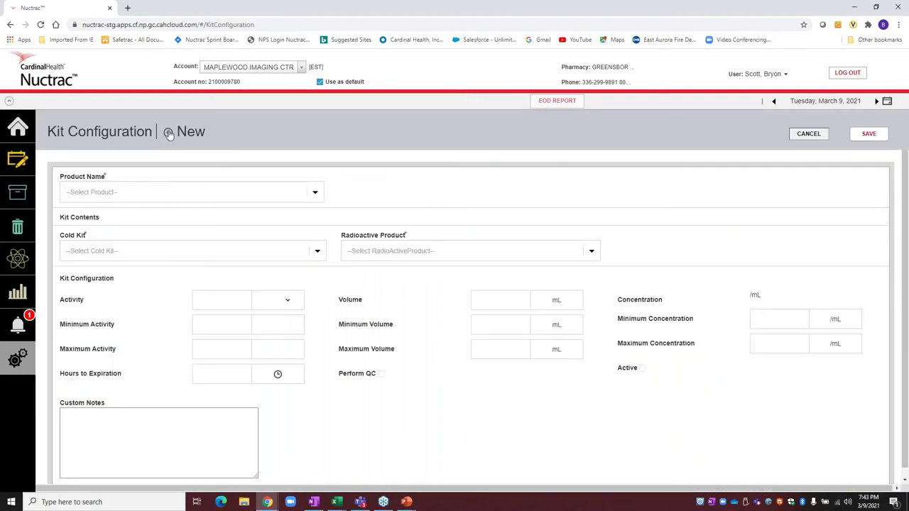
click(314, 195)
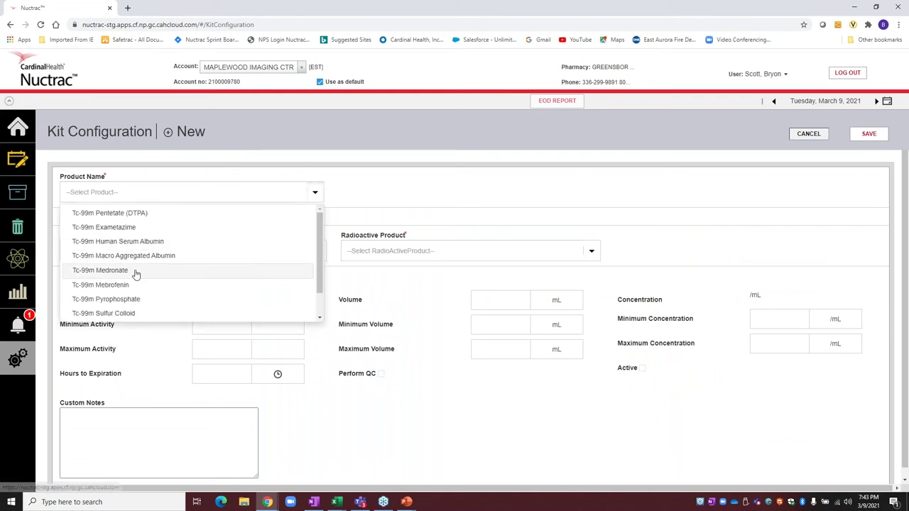
click(136, 273)
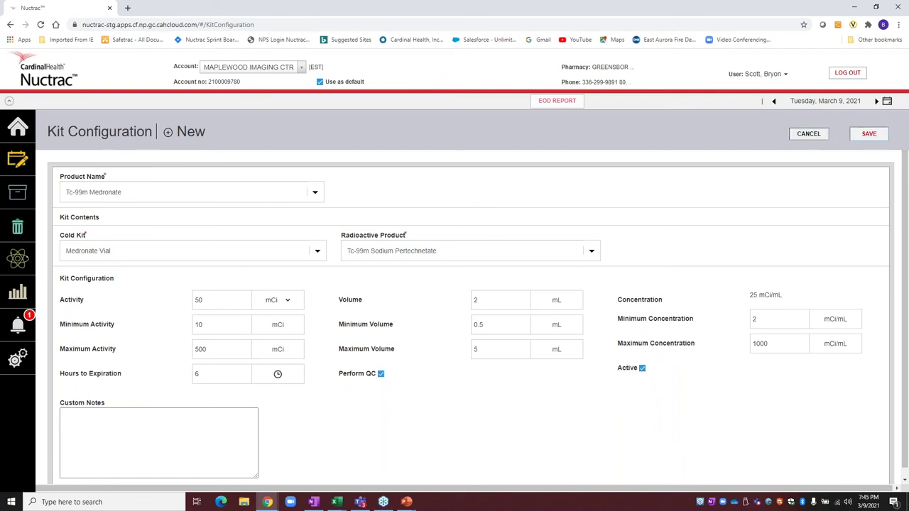
click(869, 134)
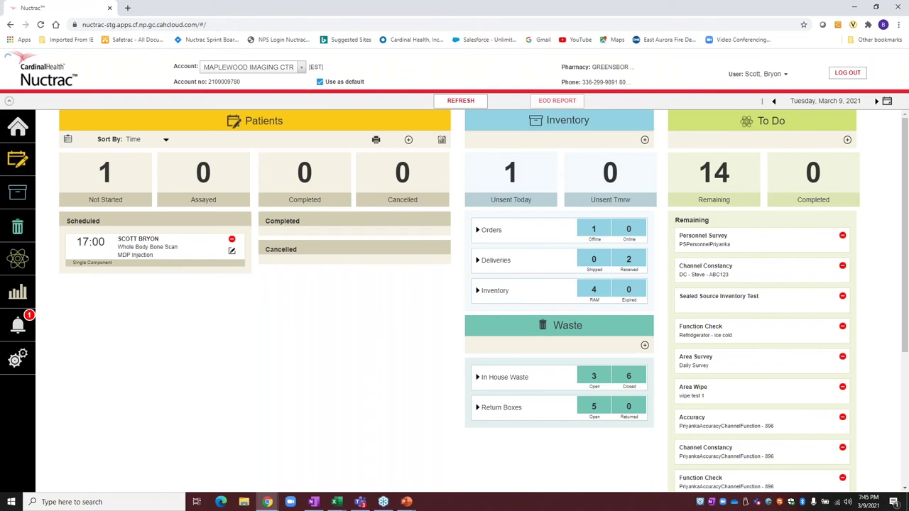
- Search the managed products for "mdp" and open the QC test templates of Tc-99m Medronate
click(18, 358)
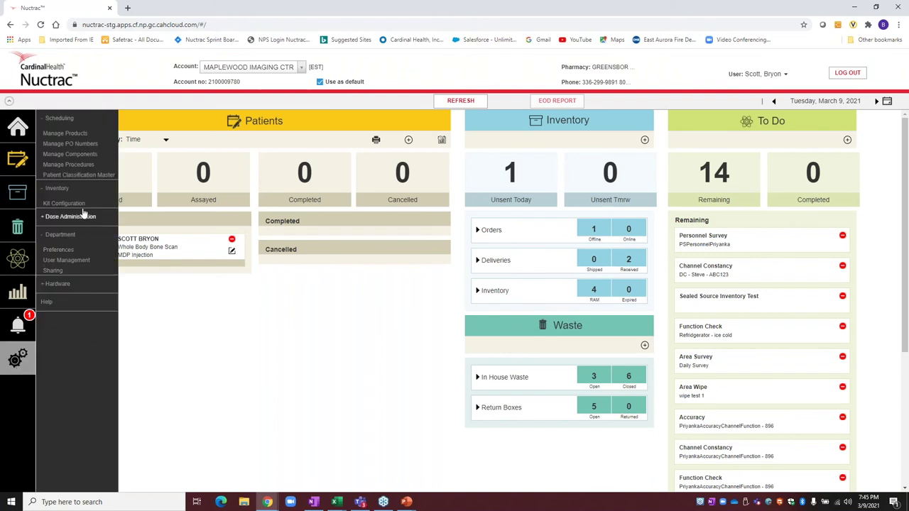
click(65, 134)
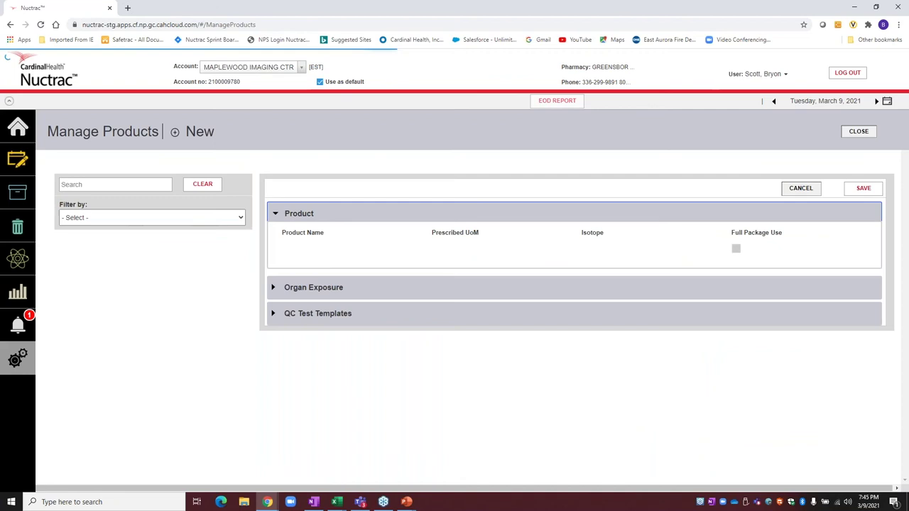
click(114, 184)
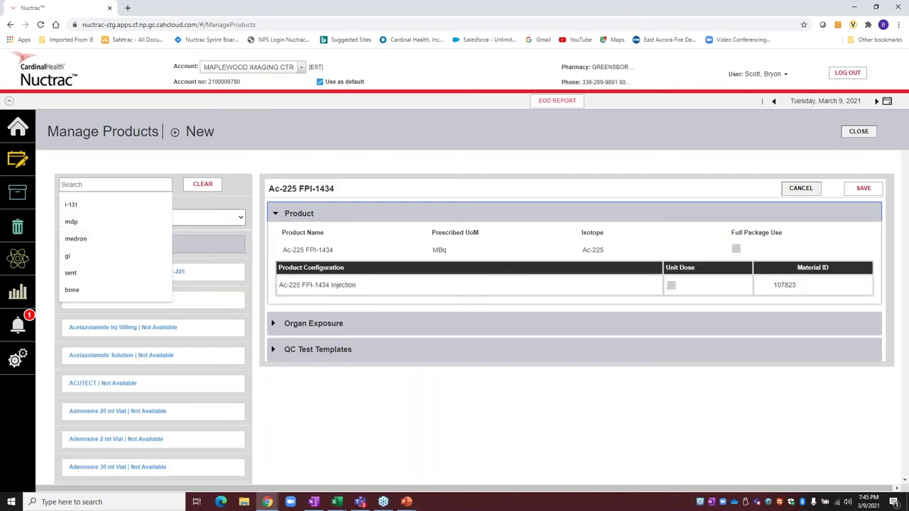
click(71, 221)
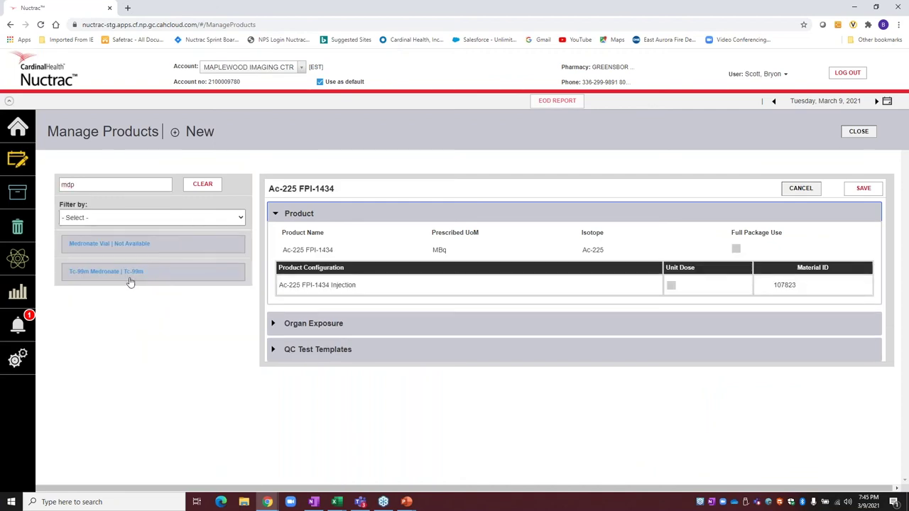
scroll(130, 281, down, 1)
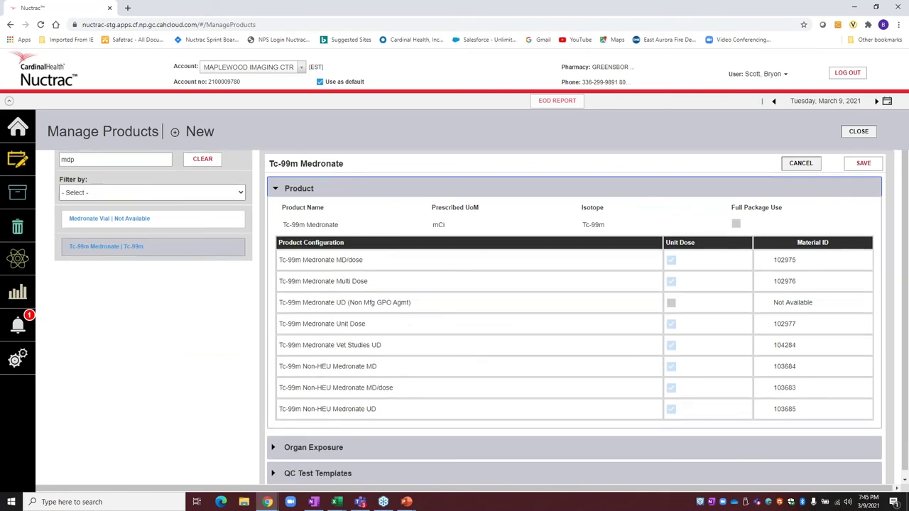
scroll(308, 470, down, 1)
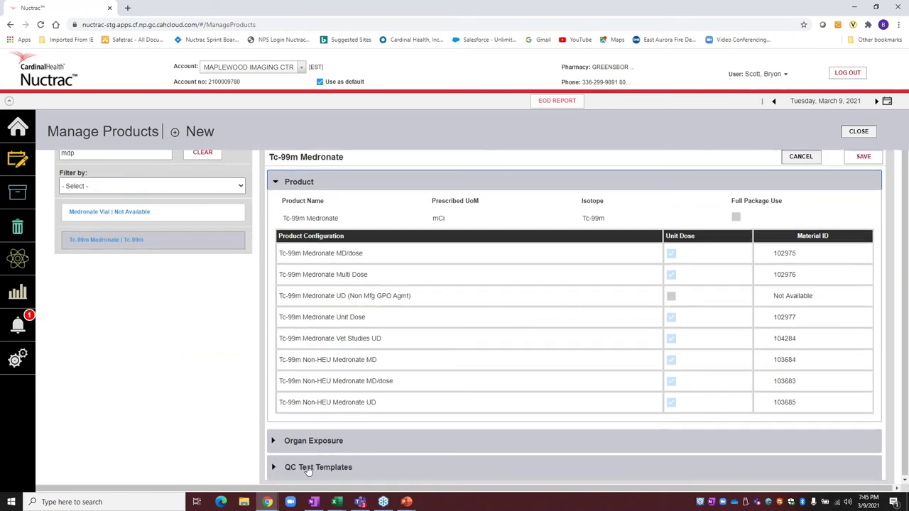
click(312, 467)
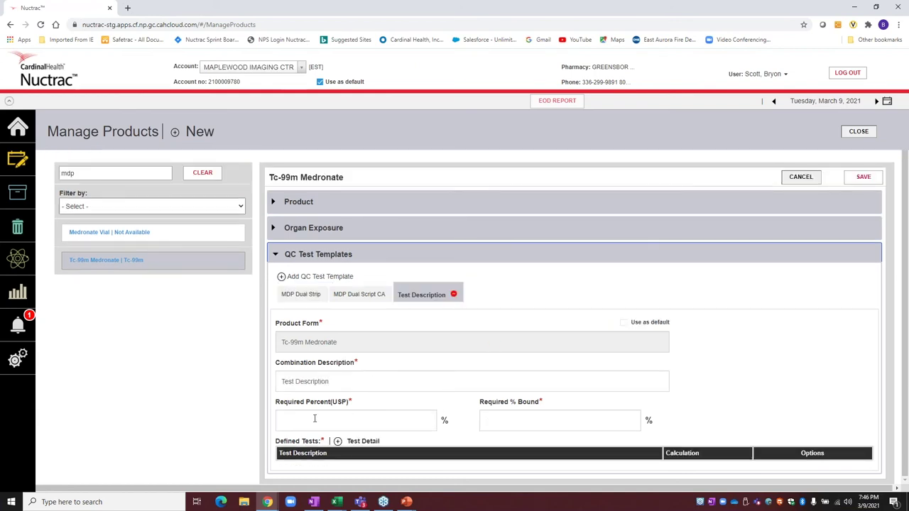
- Set both the Required Percent (USP) and the Required % Bound of the new QC test template to 90
click(333, 419)
text(90)
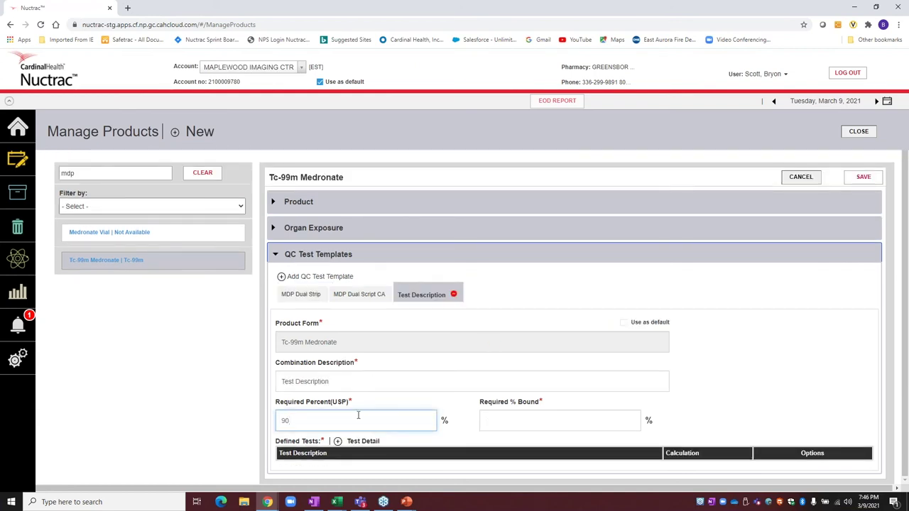
click(510, 422)
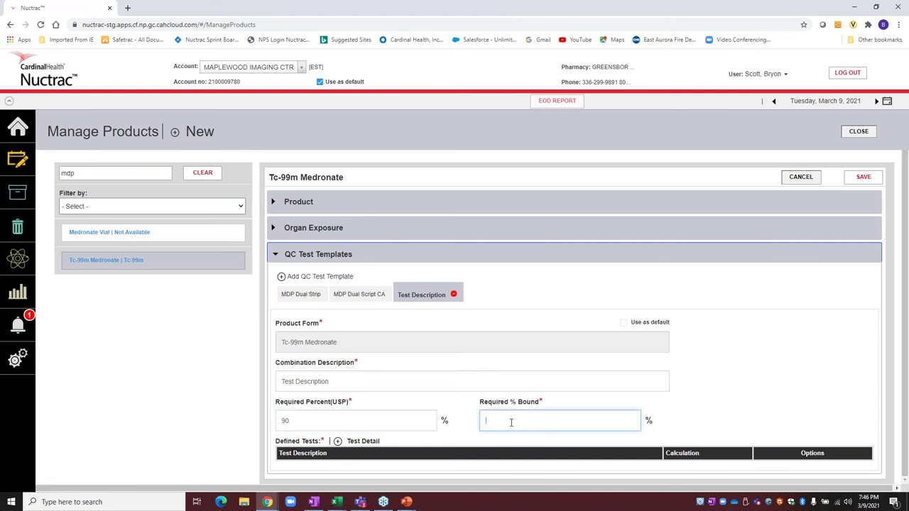
text(95)
drag(510, 421, 482, 426)
text(90)
- Try adding a QC test detail with variables O and F, viewing the available calculation formulas
click(337, 442)
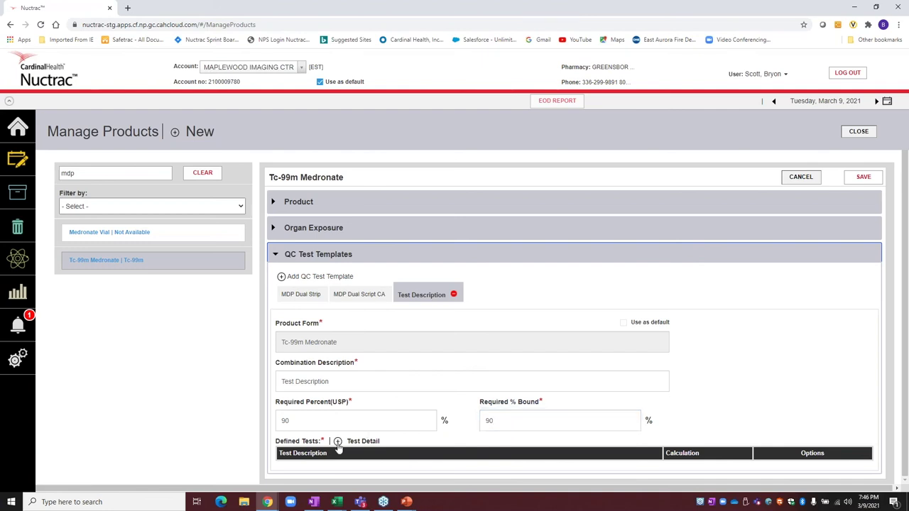
click(338, 441)
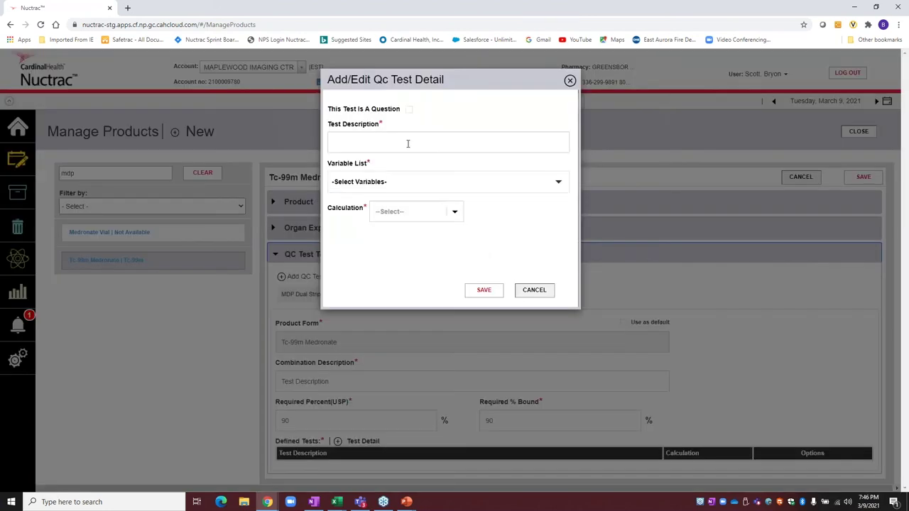
click(447, 182)
click(335, 212)
click(335, 224)
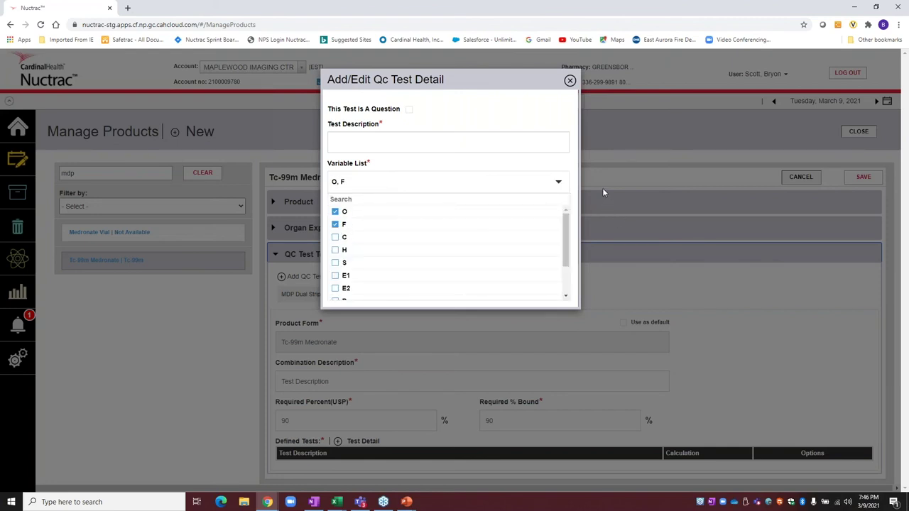
click(602, 192)
click(458, 214)
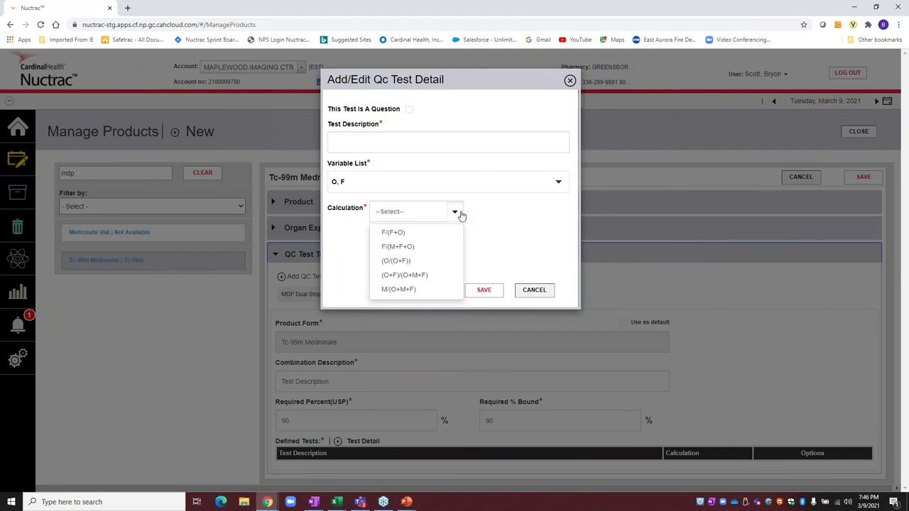
click(534, 291)
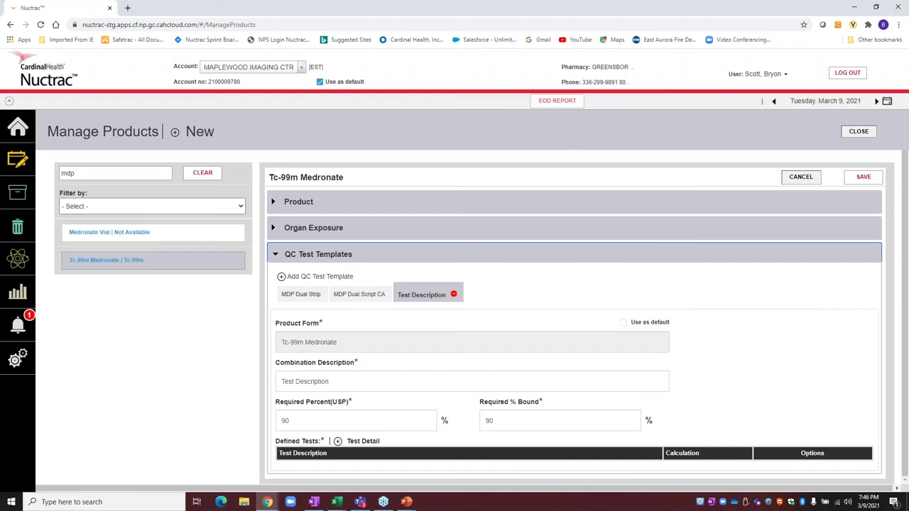
- Delete the new "Test Description" QC test template and return to the dashboard
click(453, 293)
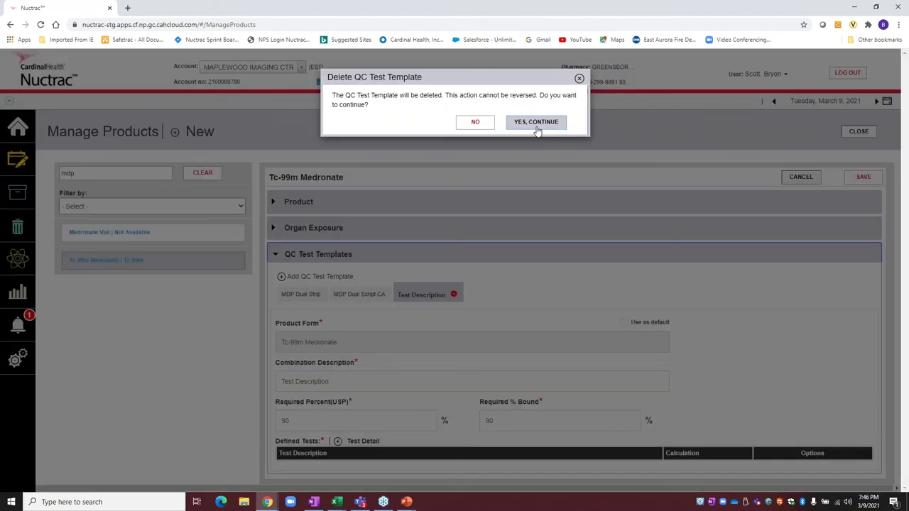
click(536, 122)
click(21, 132)
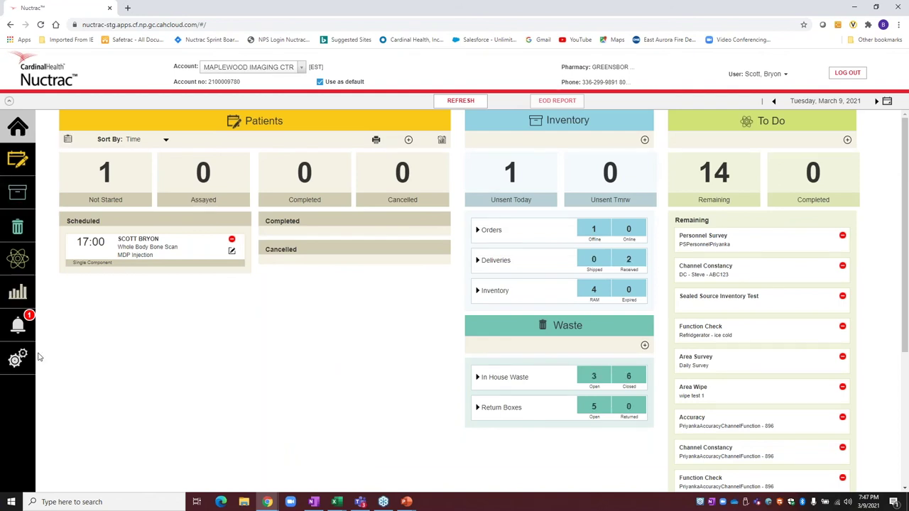
- Open the inventory and start a kit preparation from the Medronate Vial expiring 06/05/2021
mouse_move(11, 207)
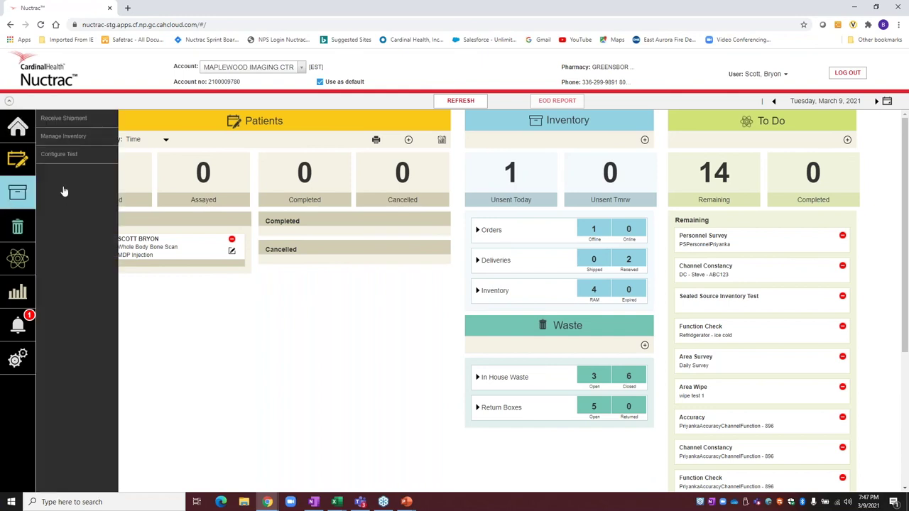
click(63, 137)
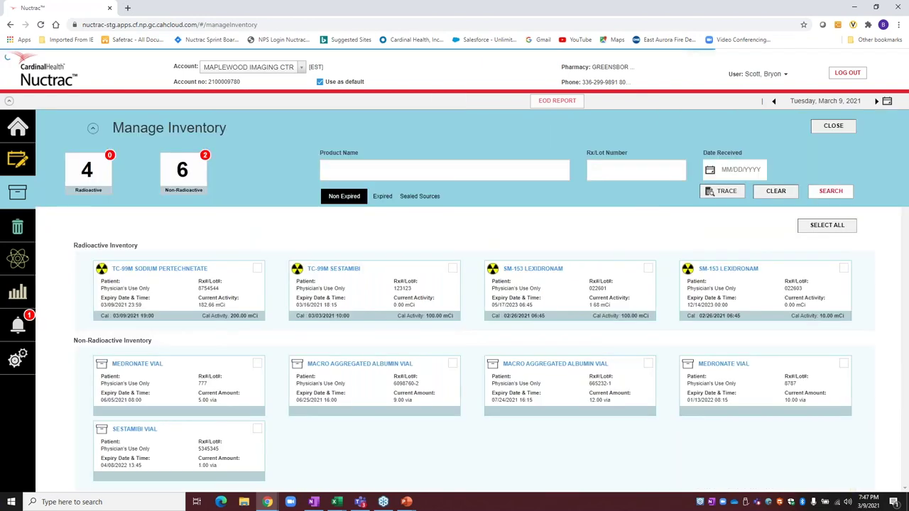
click(190, 382)
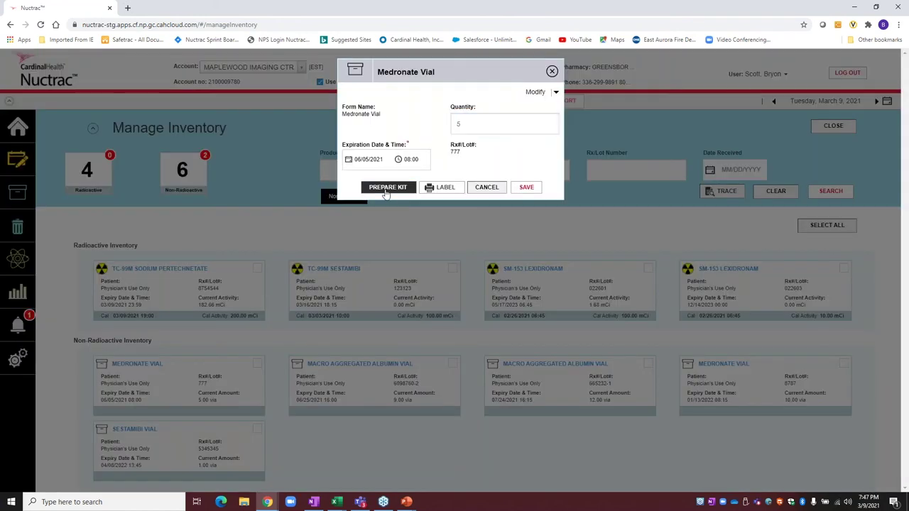
click(385, 189)
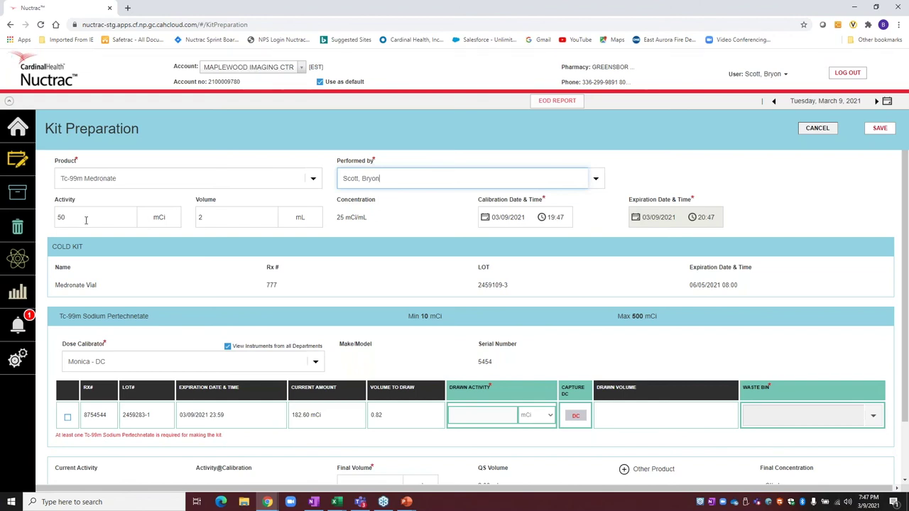
key(Tab)
key(Tab)
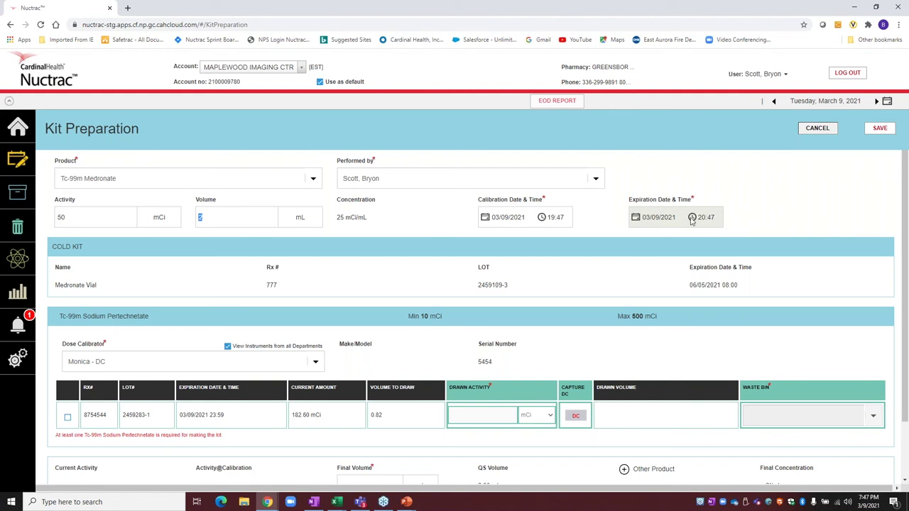
- Try editing the minutes of the kit's calibration time, restoring it to 19:47
click(562, 219)
key(BackSpace)
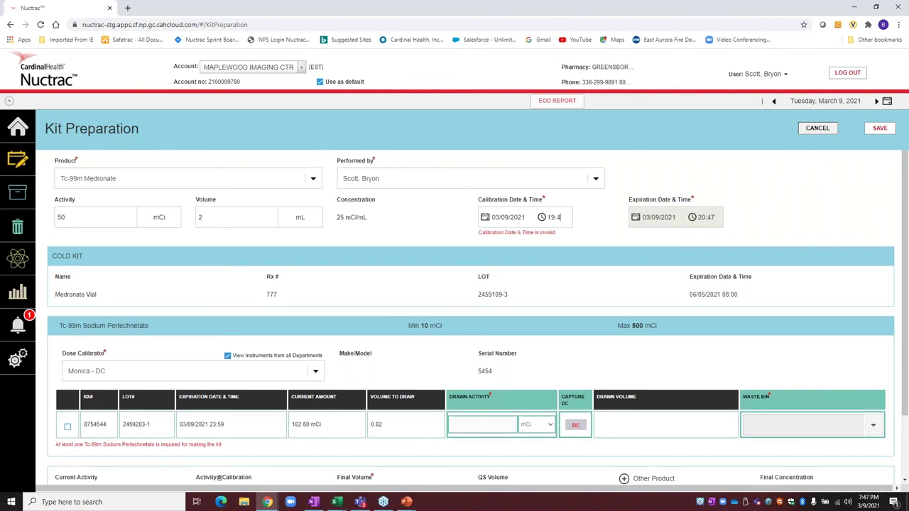
text(0)
key(BackSpace)
text(9)
key(BackSpace)
text(7)
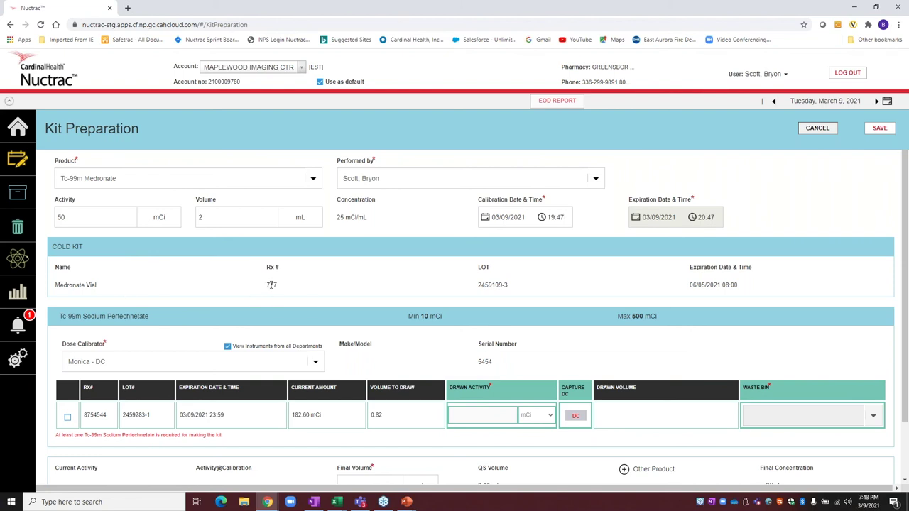
- Use the Tc-99m Sodium Pertechnetate lot 2459283-1 with 50 mCi drawn activity, waste bin Box 44 and a final volume of 2.0 mL
click(67, 416)
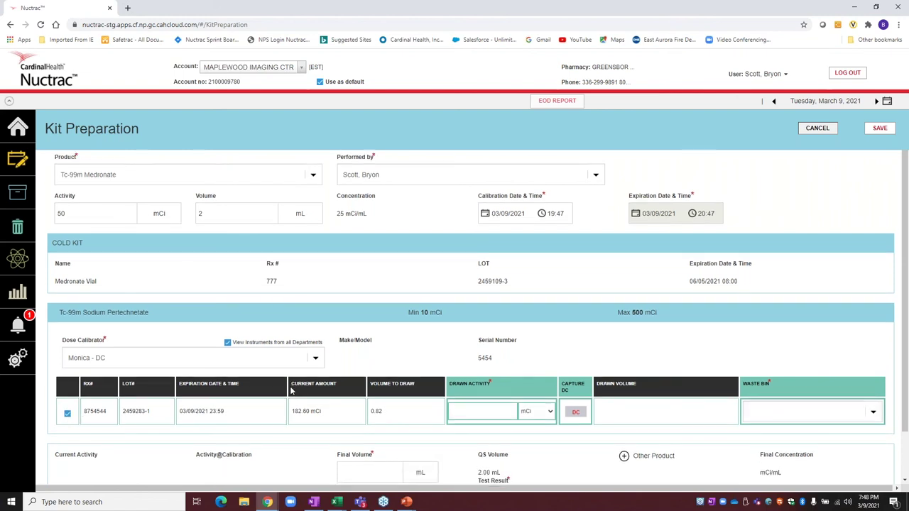
scroll(483, 357, down, 1)
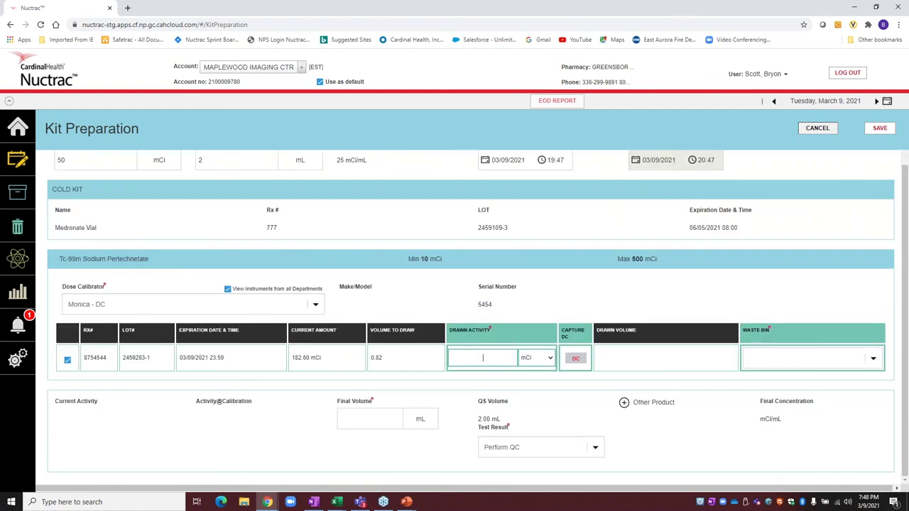
click(480, 358)
text(50)
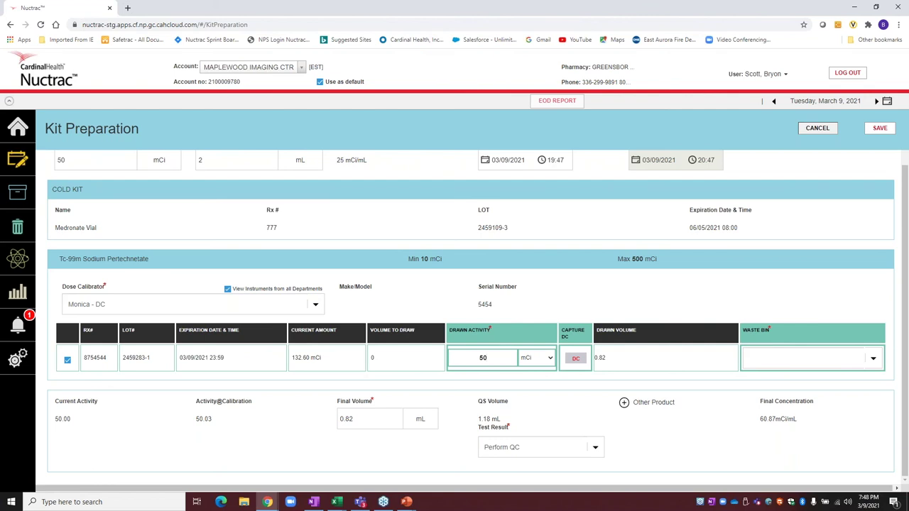
click(874, 360)
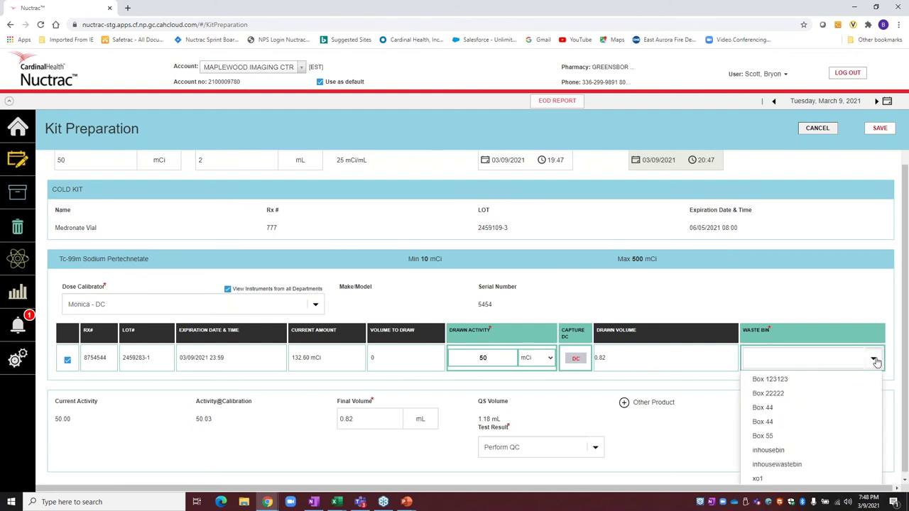
click(798, 423)
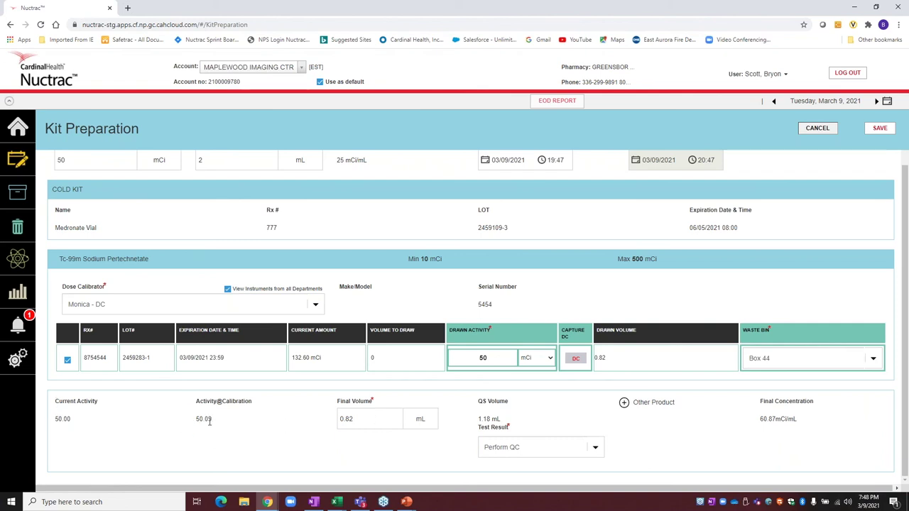
double_click(375, 424)
text(2.0)
- Add Saline as another product in the kit, with 3M HEALTHCARE as its manufacturer
click(624, 403)
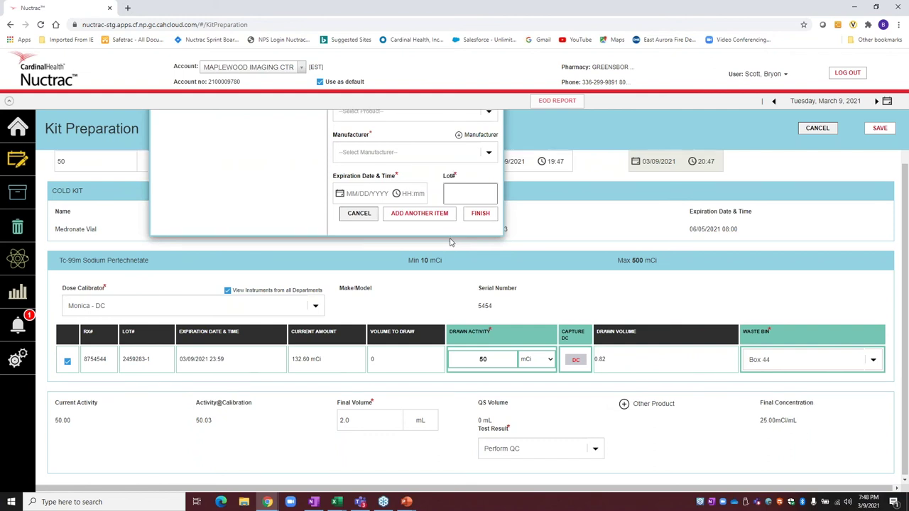
scroll(450, 242, up, 1)
click(457, 166)
click(465, 203)
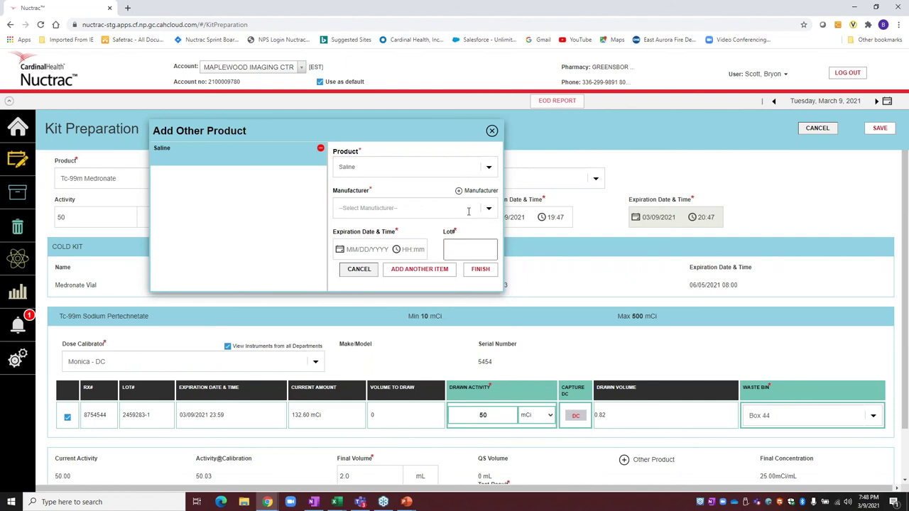
click(425, 209)
click(489, 213)
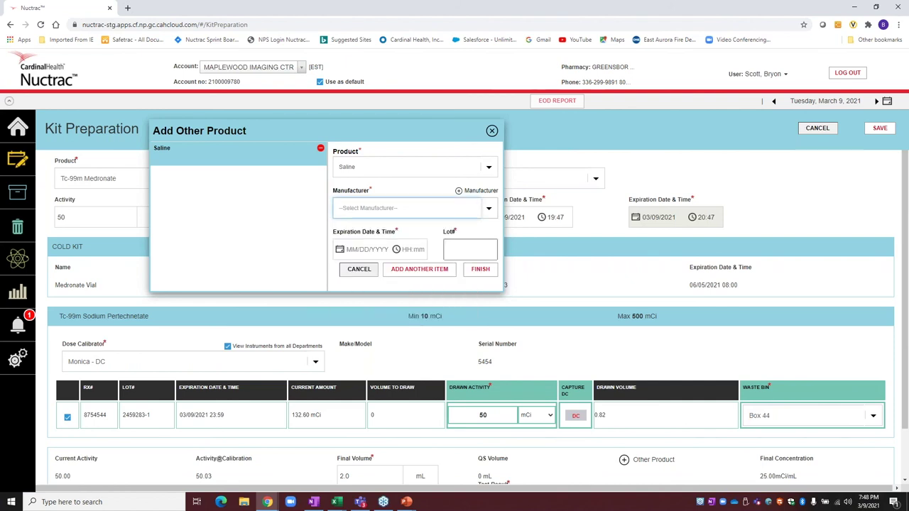
click(488, 208)
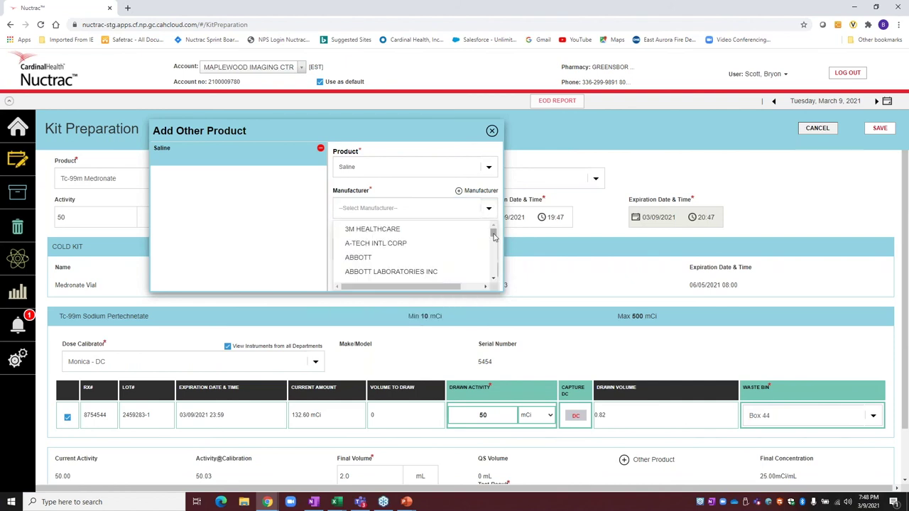
click(396, 229)
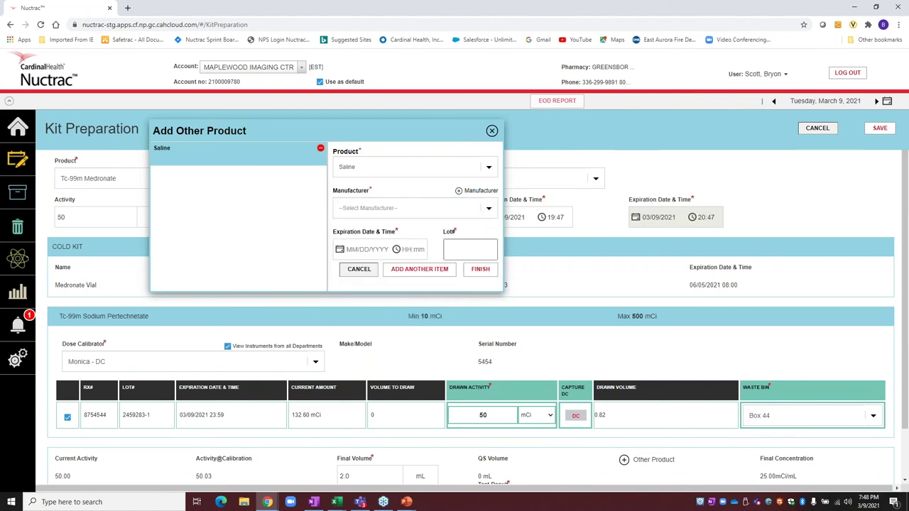
click(489, 210)
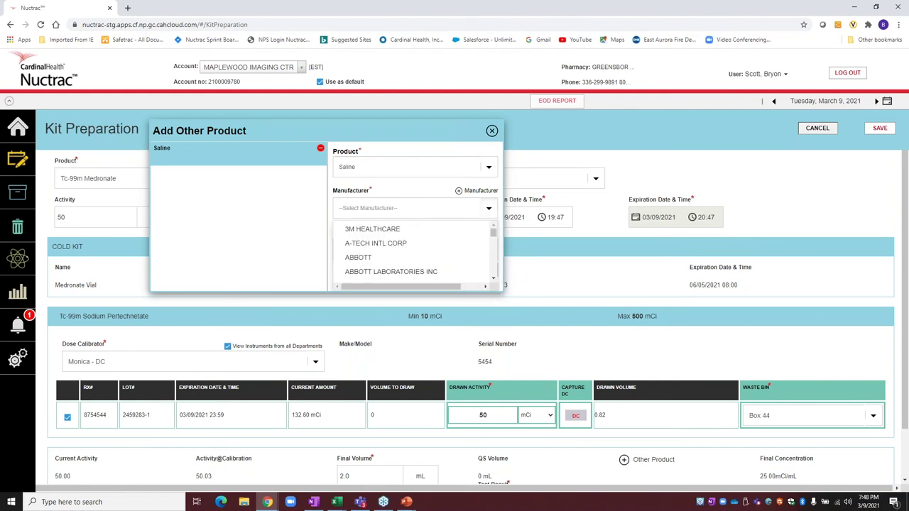
click(384, 231)
- Set the saline's expiration to 05/06/2021 23:59 and its lot number to 12-12, and finish adding the product
click(340, 249)
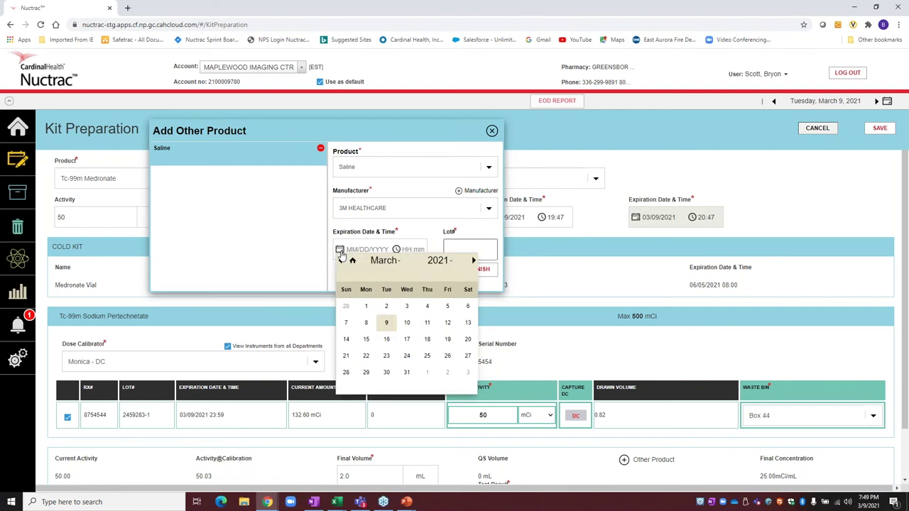
click(474, 260)
click(474, 260)
click(426, 322)
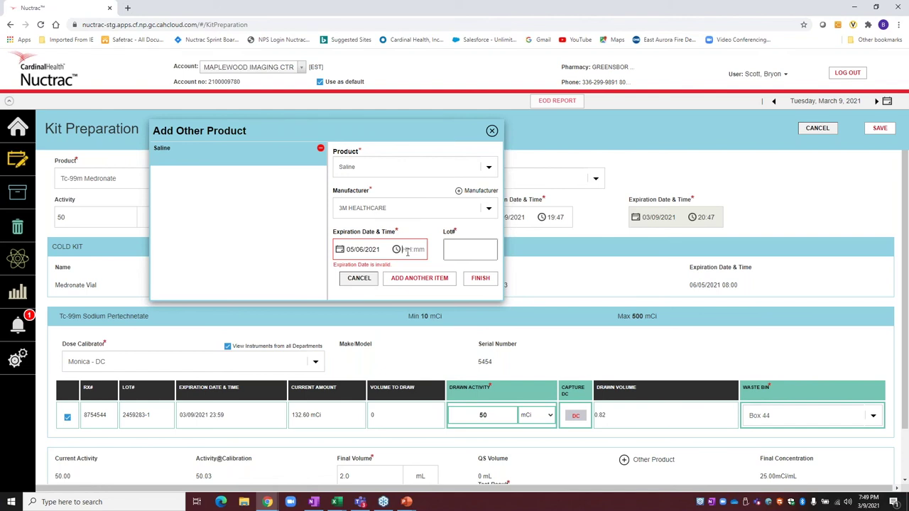
click(407, 250)
text(12-12)
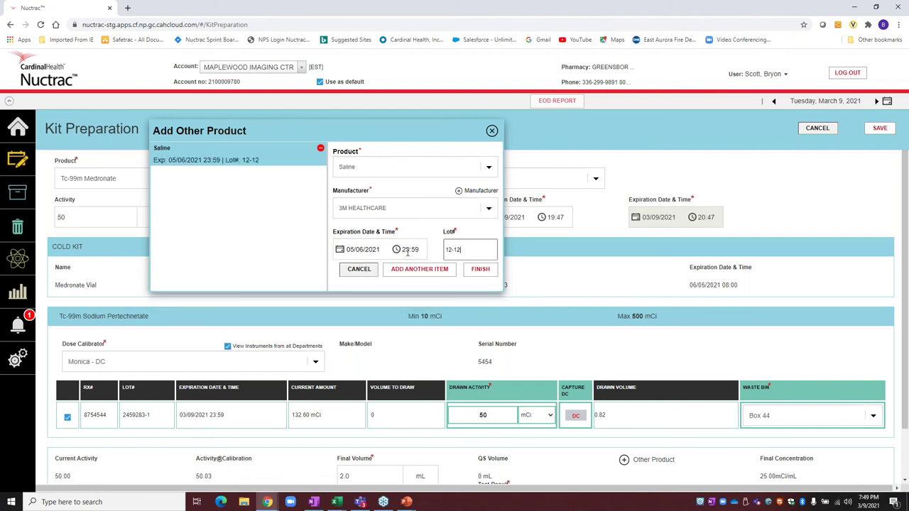
click(480, 274)
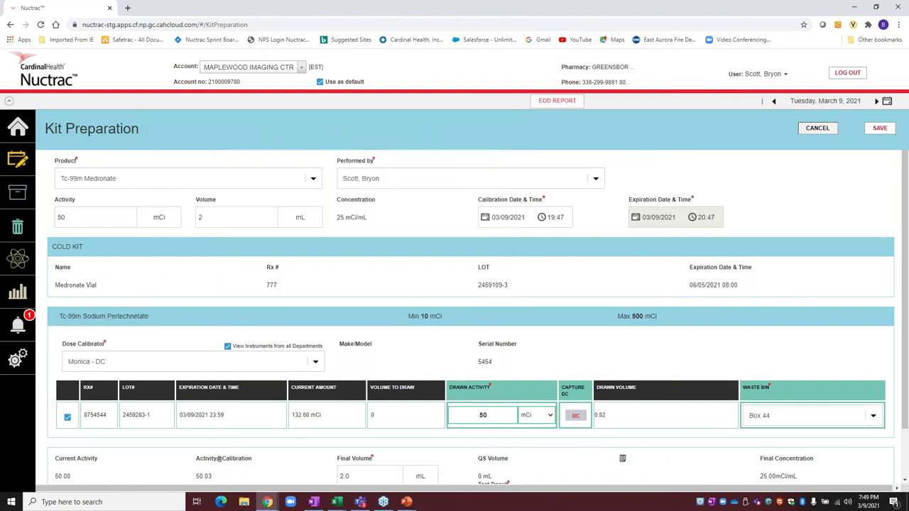
- Set the kit's test result to Test Not Performed and save the kit preparation
scroll(454, 313, down, 1)
scroll(578, 394, down, 1)
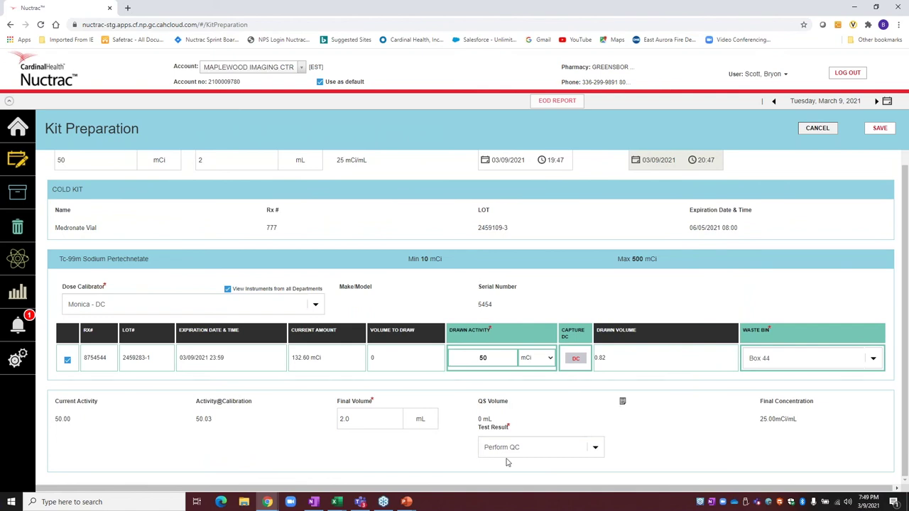
click(595, 449)
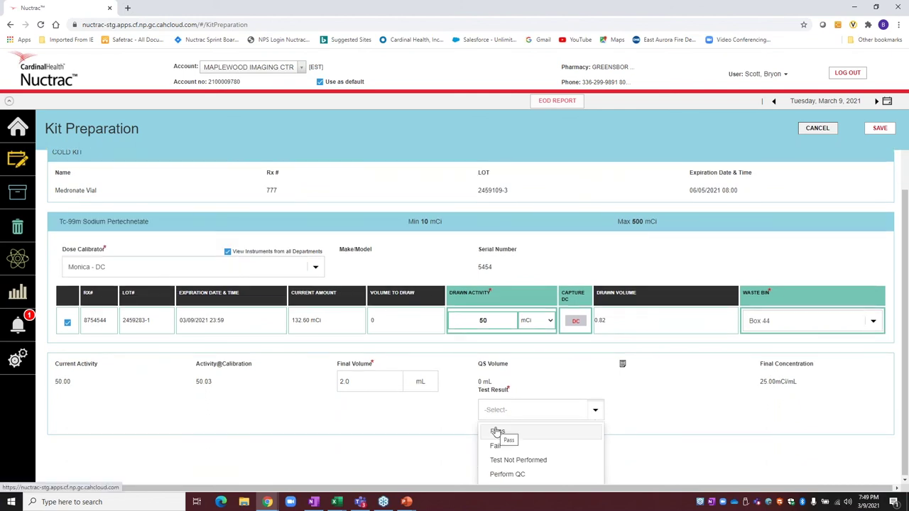
click(522, 462)
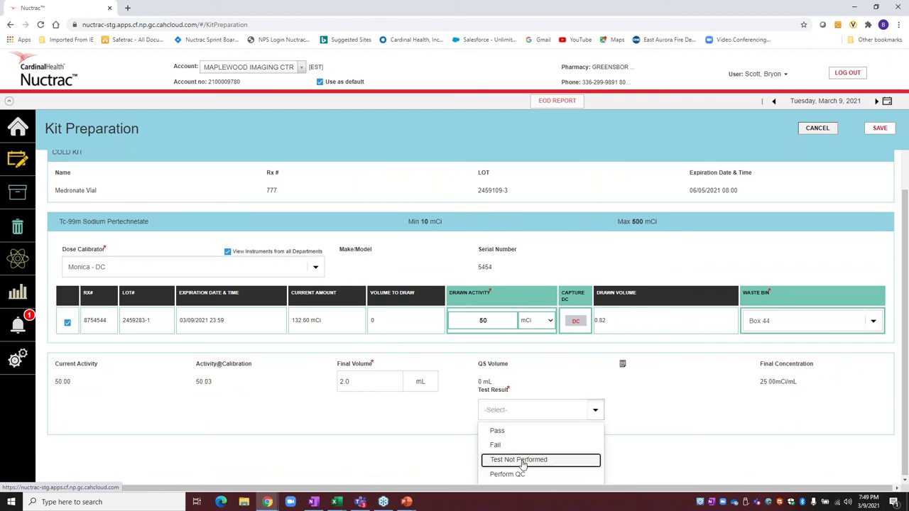
click(521, 463)
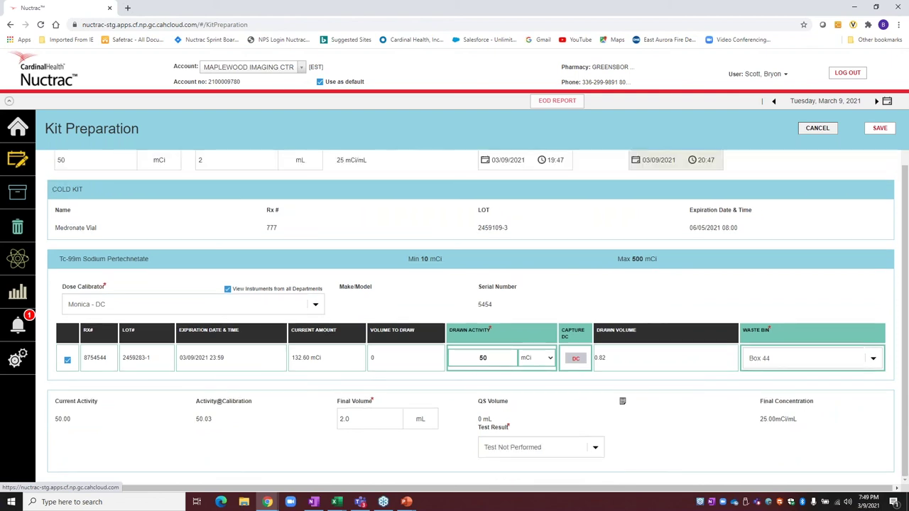
scroll(455, 298, up, 1)
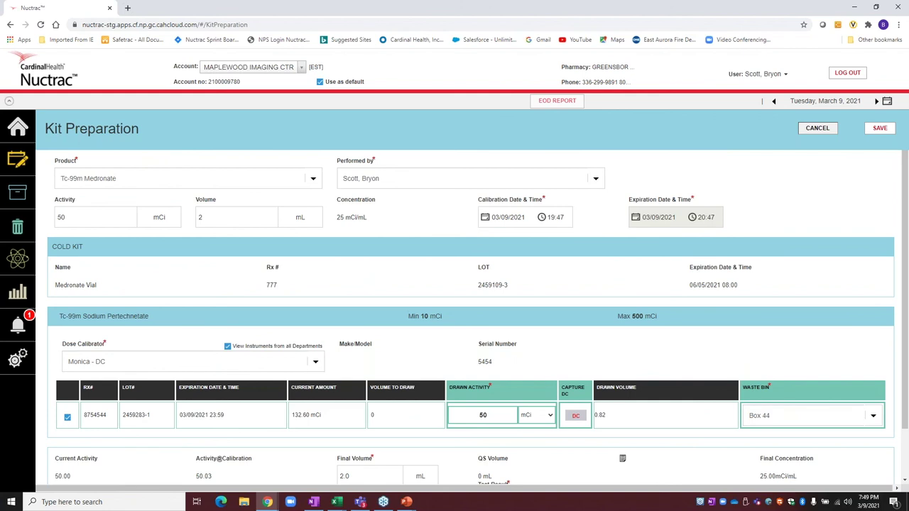
scroll(454, 298, down, 1)
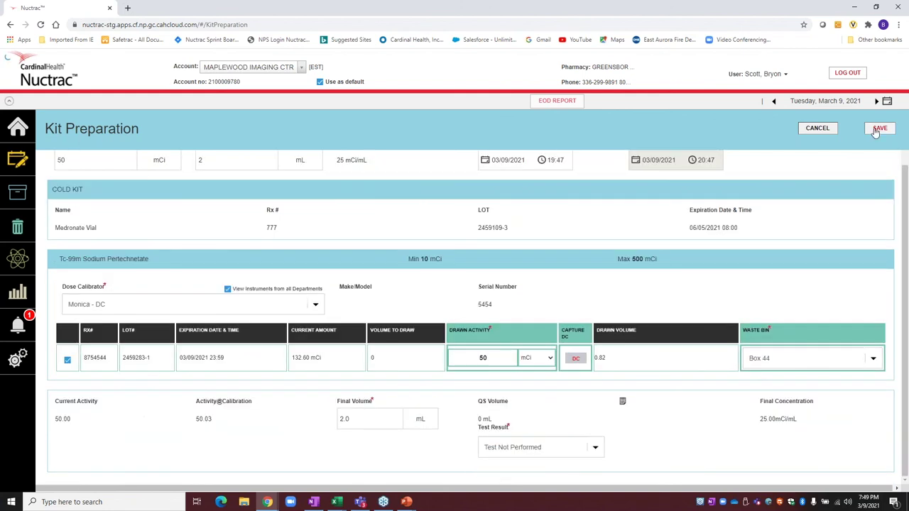
click(878, 130)
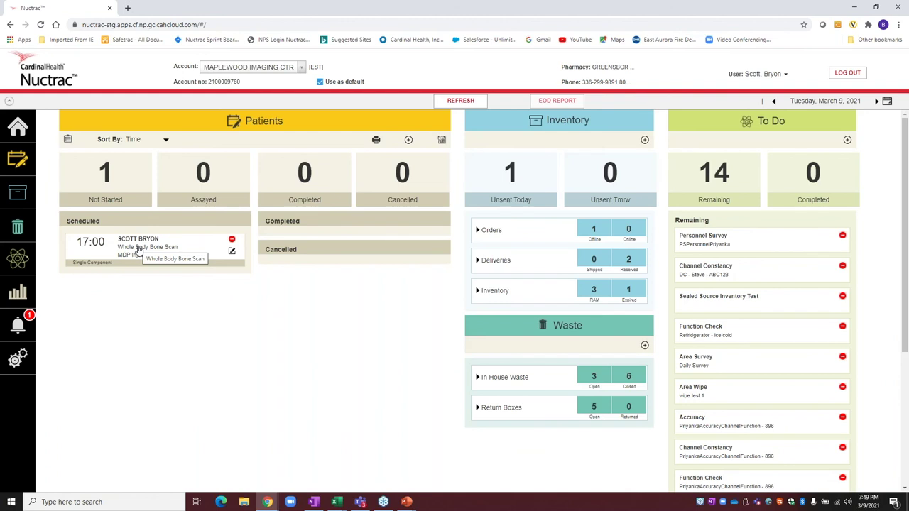
- Open inventory management and filter the inventory to expired items only
click(17, 192)
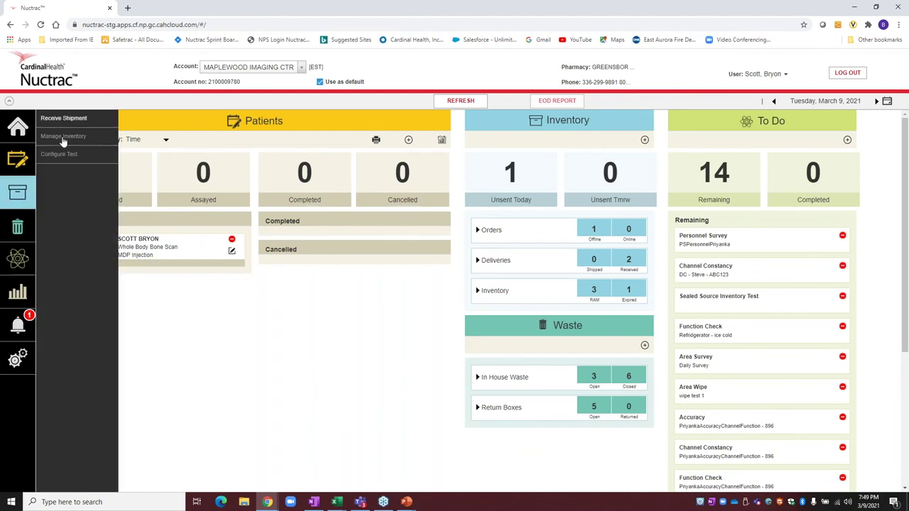
click(63, 137)
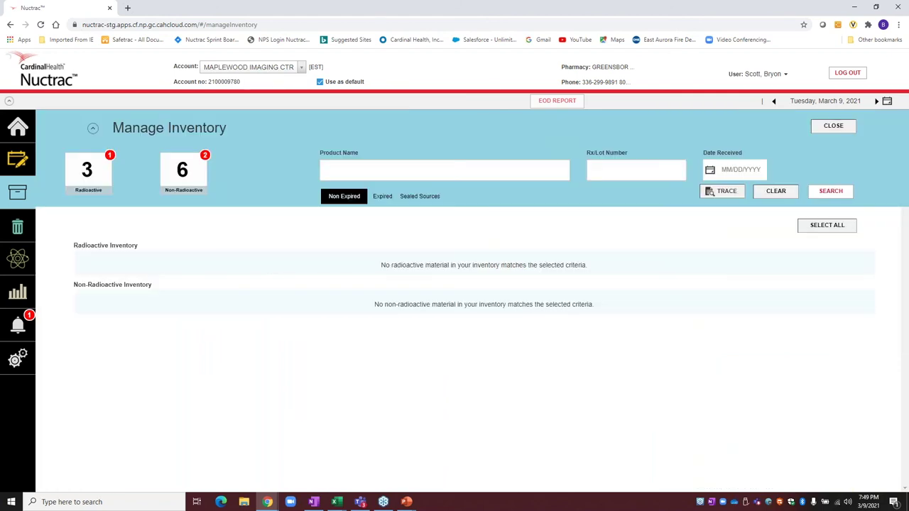
click(388, 196)
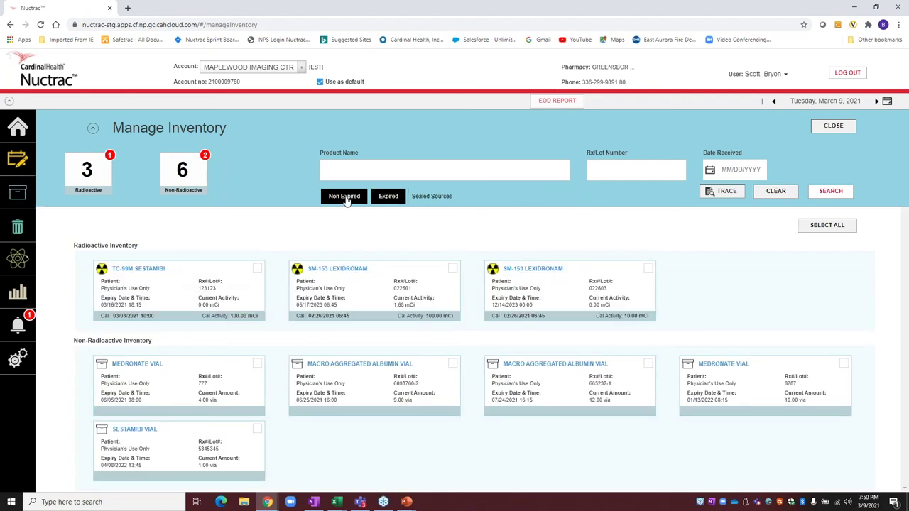
click(345, 197)
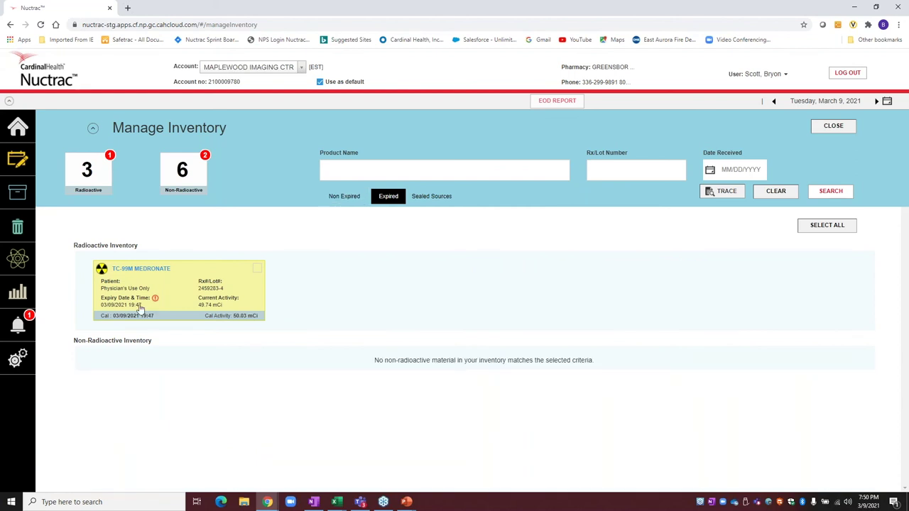
- Start a quality control test on the expired Tc-99m Medronate kit, with Perform QC as the result
click(178, 296)
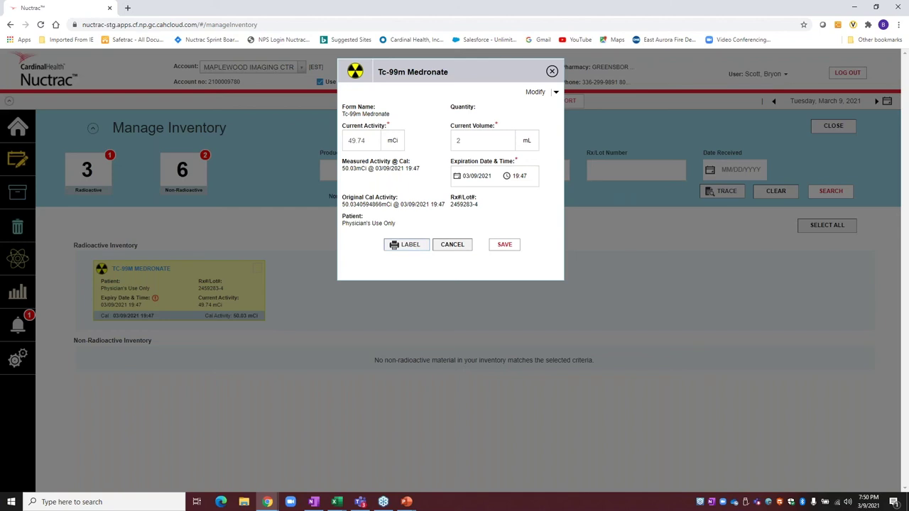
click(555, 93)
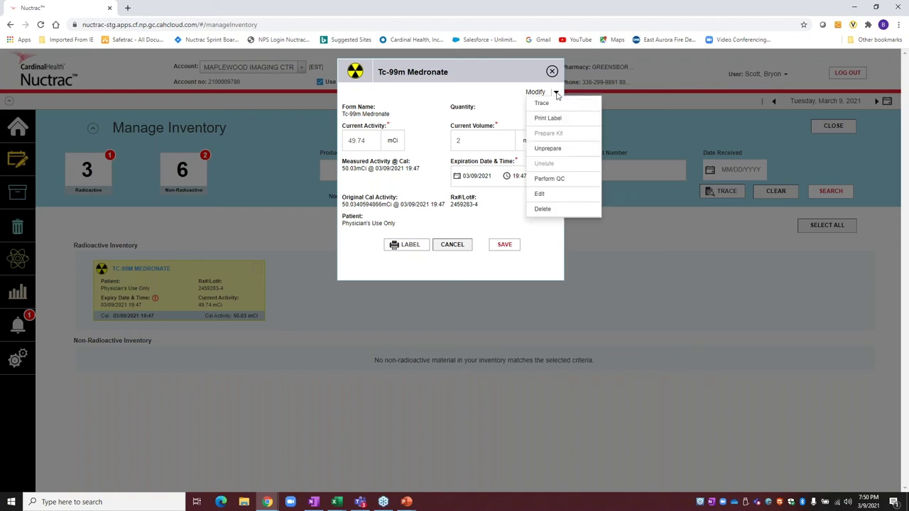
click(549, 180)
click(567, 154)
click(483, 194)
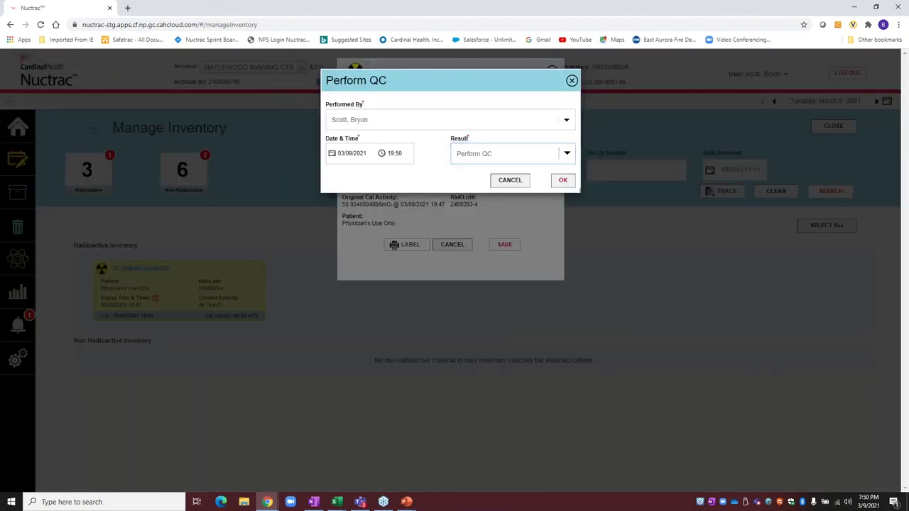
click(562, 179)
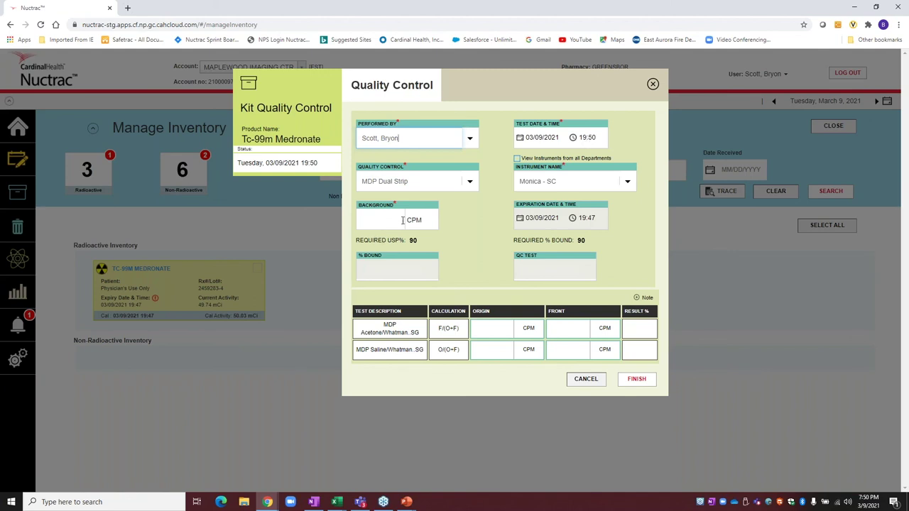
- View the available quality control templates and reselect MDP Dual Strip
click(404, 187)
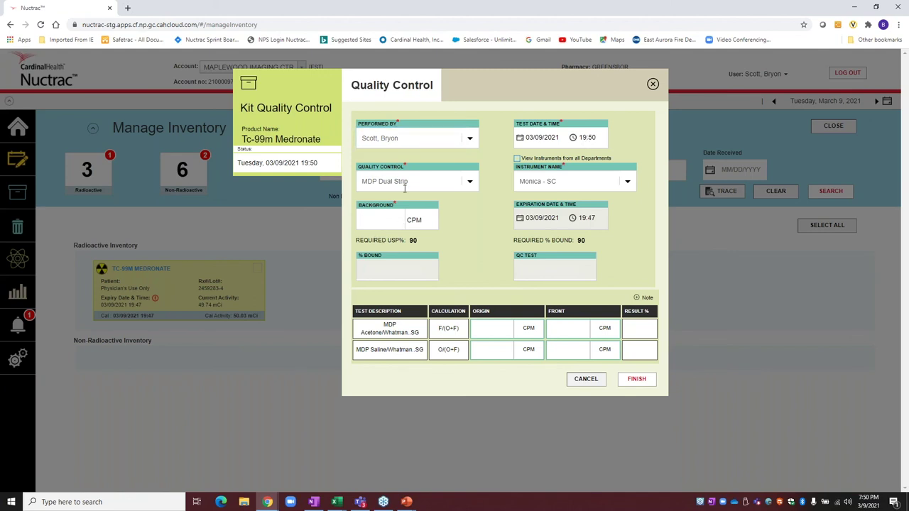
click(470, 183)
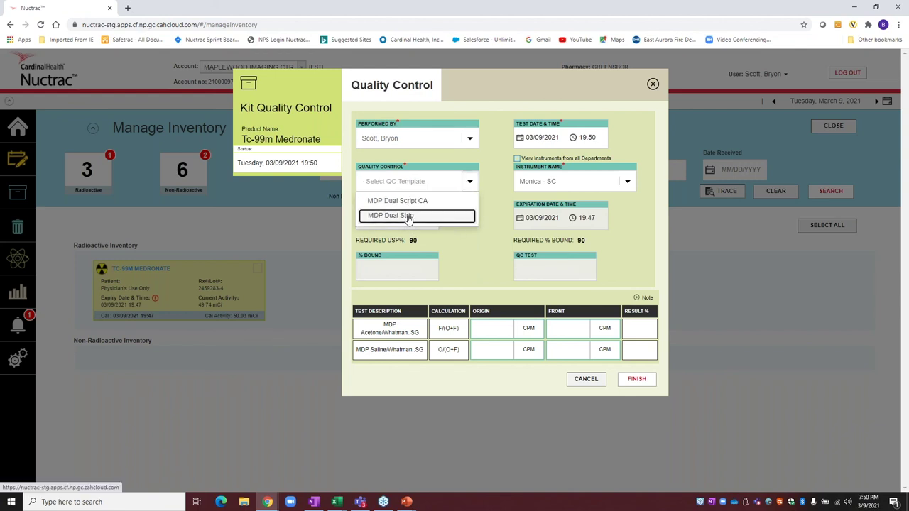
click(406, 217)
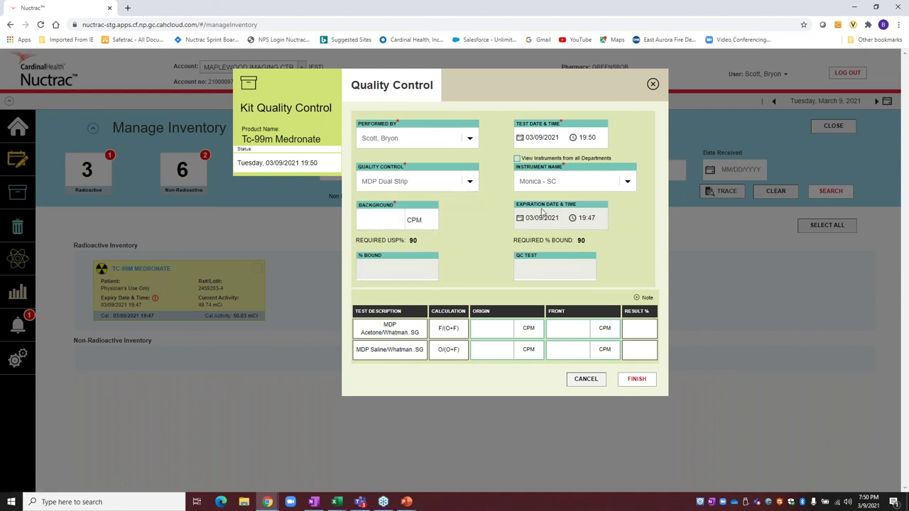
- Enter a background of 100 CPM and, for the MDP Acetone strip, 10000 CPM at the origin and 1000 CPM at the front
click(382, 222)
text(100)
click(495, 334)
text(10000)
key(Tab)
text(1000)
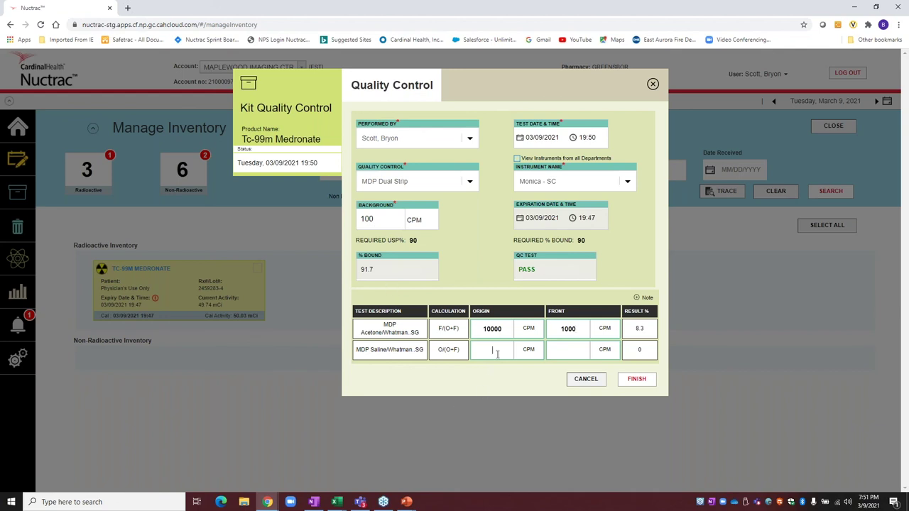
- Enter 1000 CPM origin and 100000 CPM front for the MDP Saline strip and finish the quality control test
click(496, 354)
text(1000)
key(Tab)
text(100000)
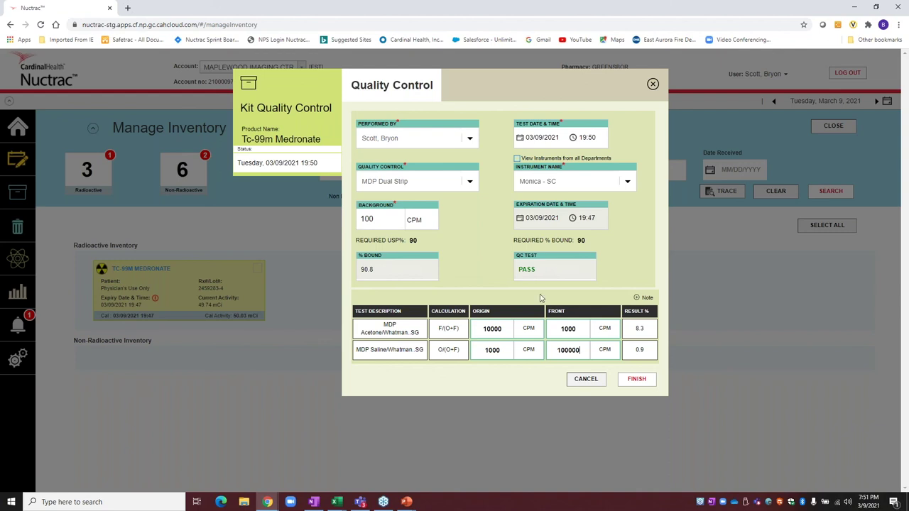
click(637, 379)
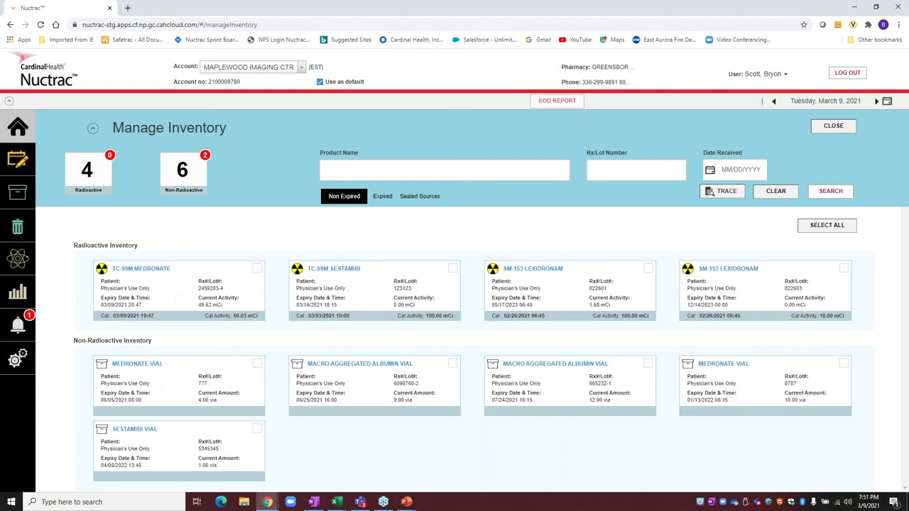
- Search the requestable reports for "in-" and request the Inv - In-House Prep report for 03/09/2021 in PDF format
click(18, 127)
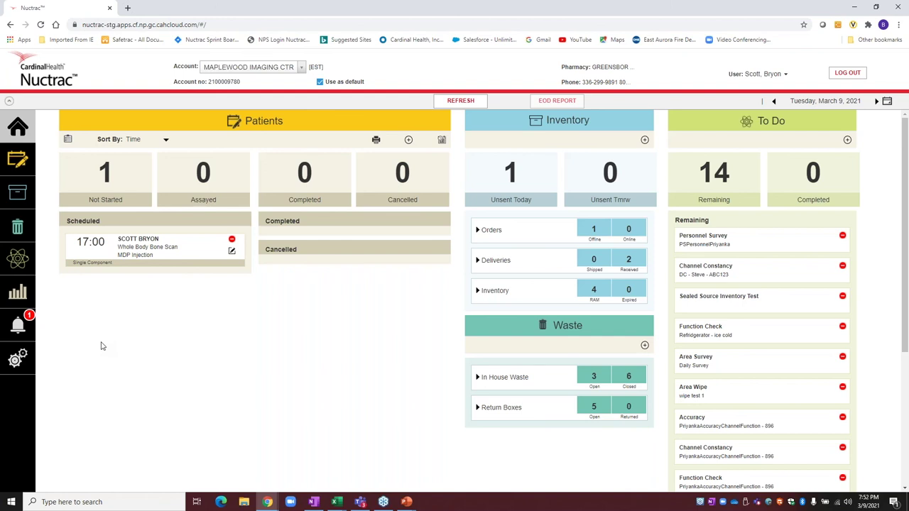
click(14, 299)
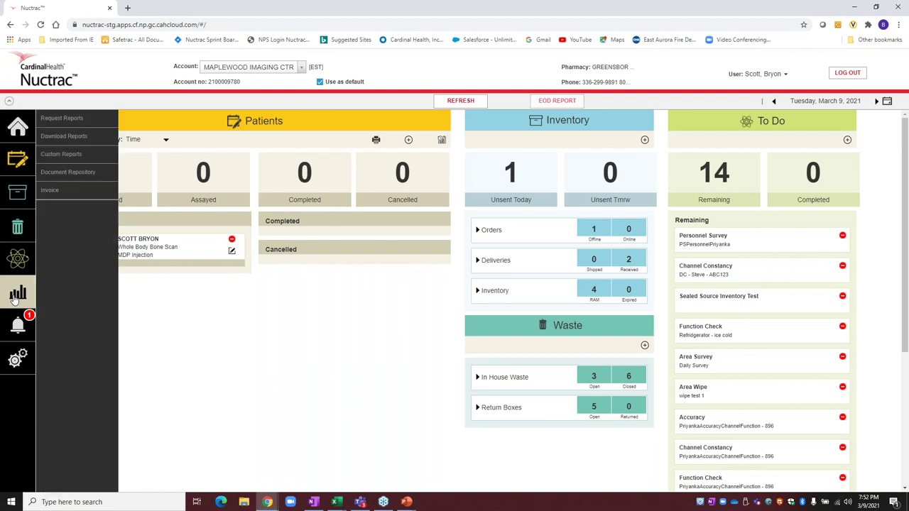
click(64, 119)
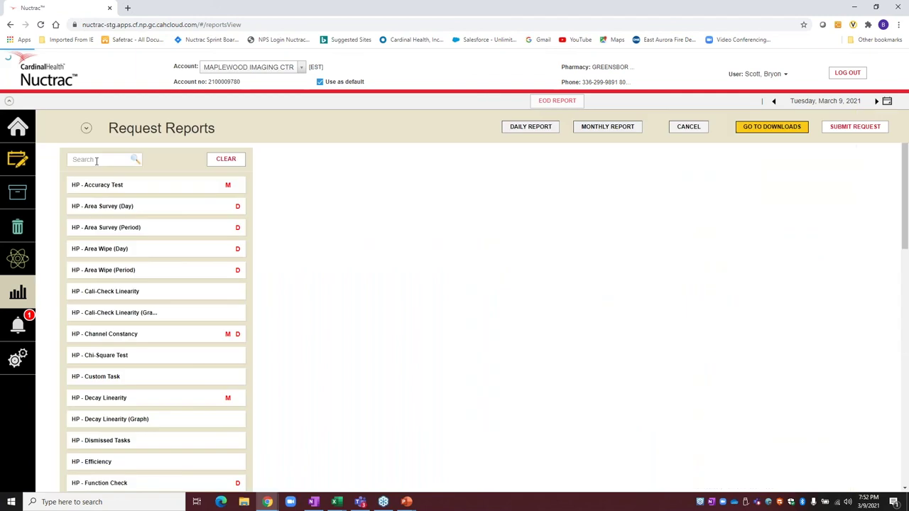
click(97, 161)
text(in-)
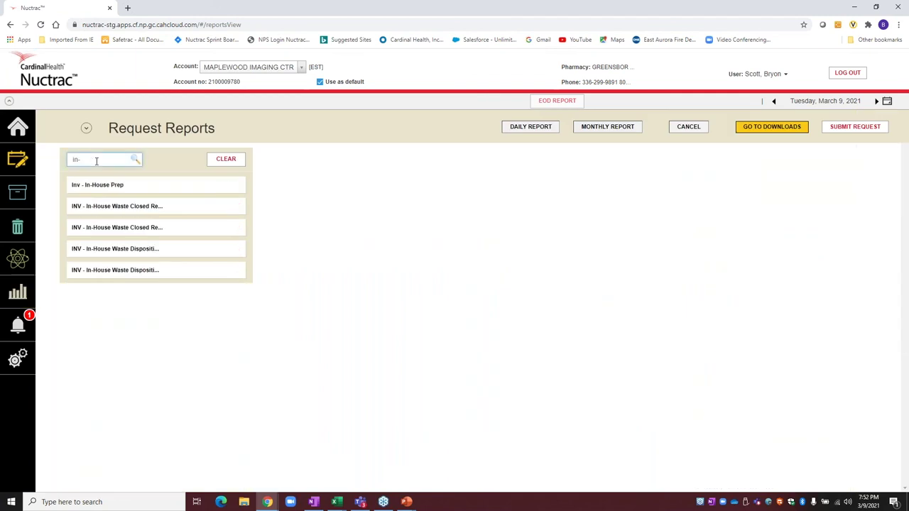
click(114, 186)
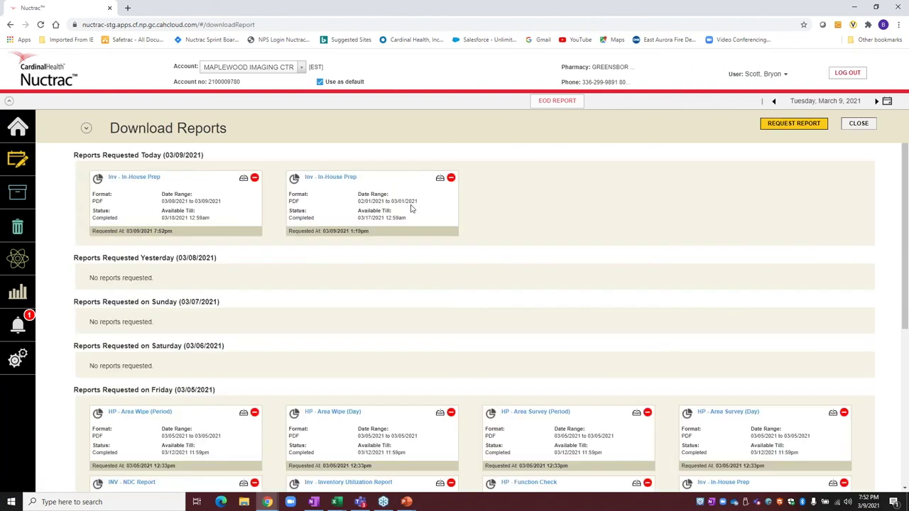
- Download and view the In-House Prep report for 03/09/2021, and return to the list of downloadable reports
click(243, 179)
click(374, 240)
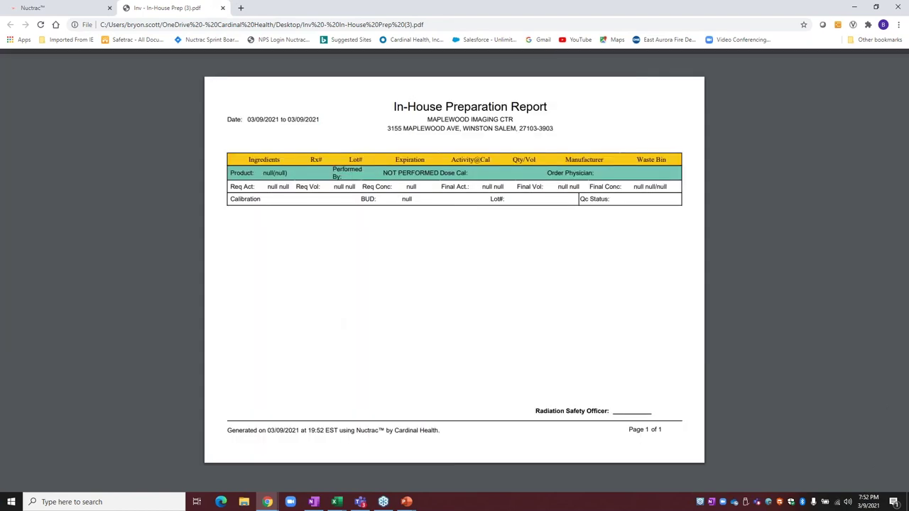
click(48, 10)
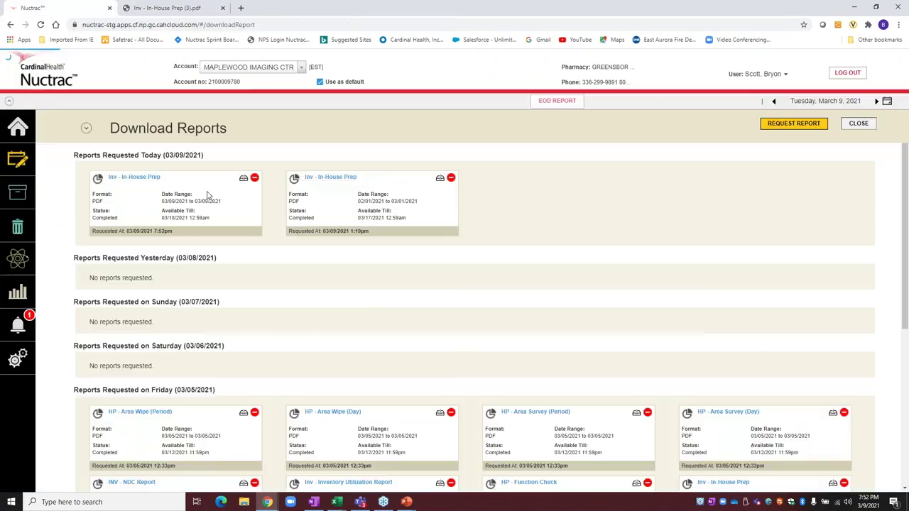
- Download the In-House Prep report for 02/01/2021 to 03/01/2021 and review its kit preparation and quality control entries
click(207, 196)
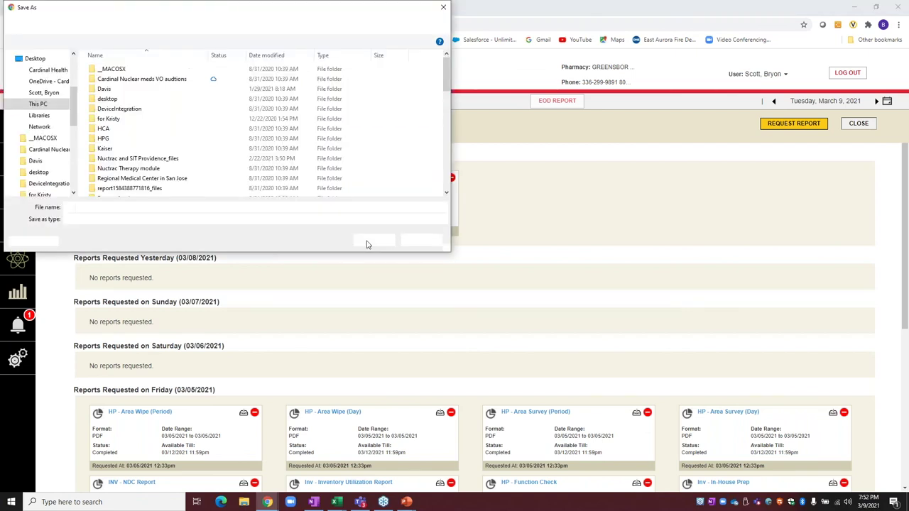
click(367, 244)
click(97, 481)
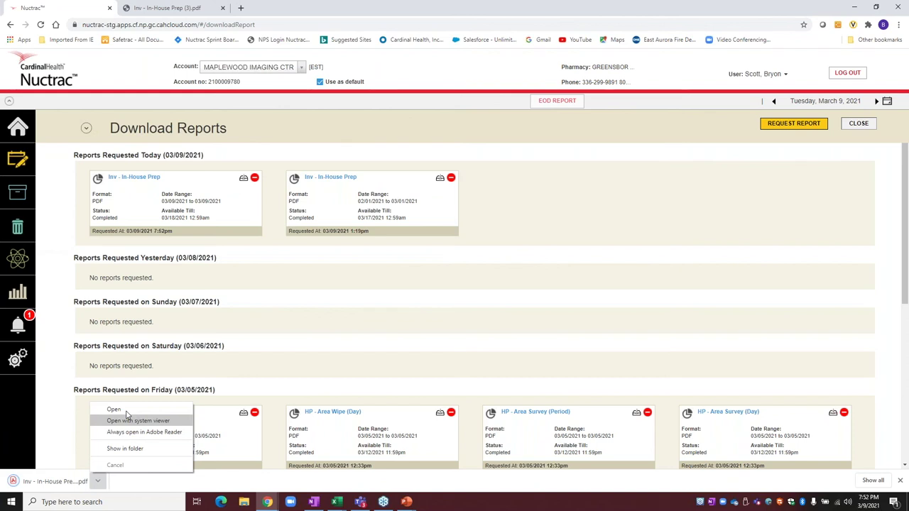
click(113, 409)
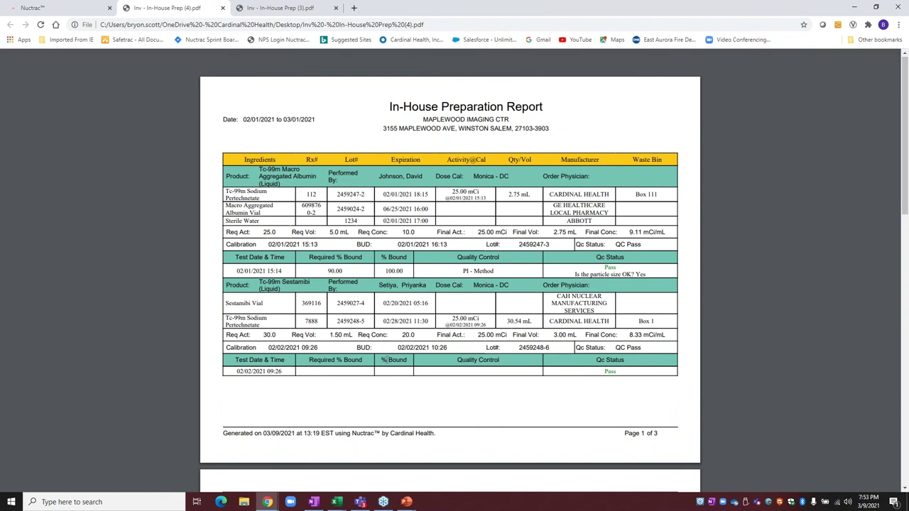
scroll(385, 361, down, 1)
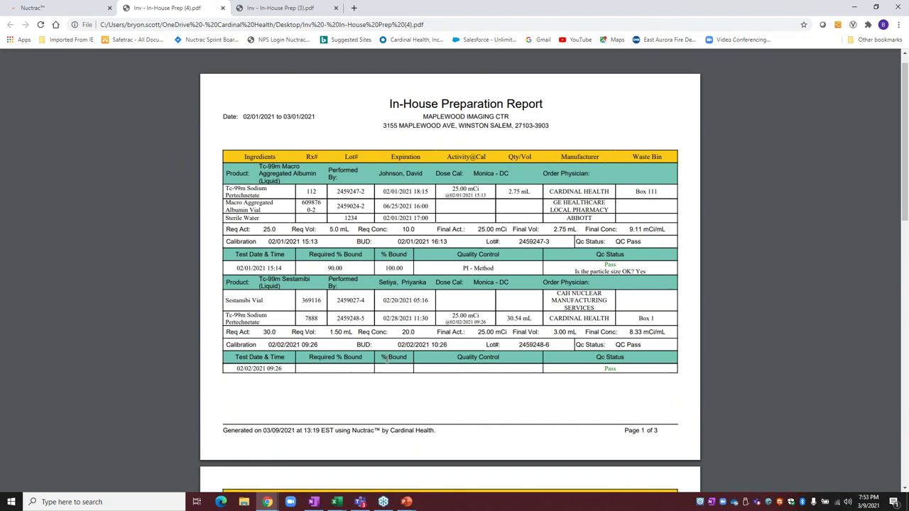
scroll(385, 360, down, 7)
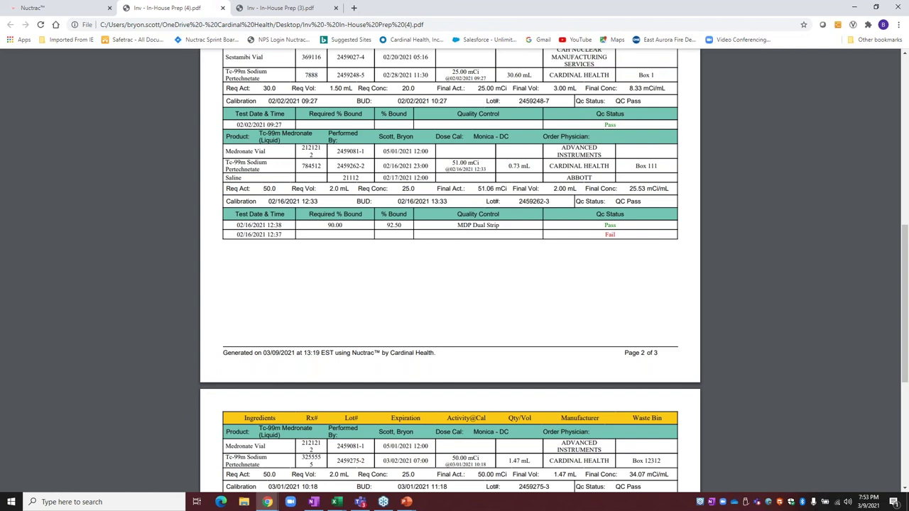
key(Home)
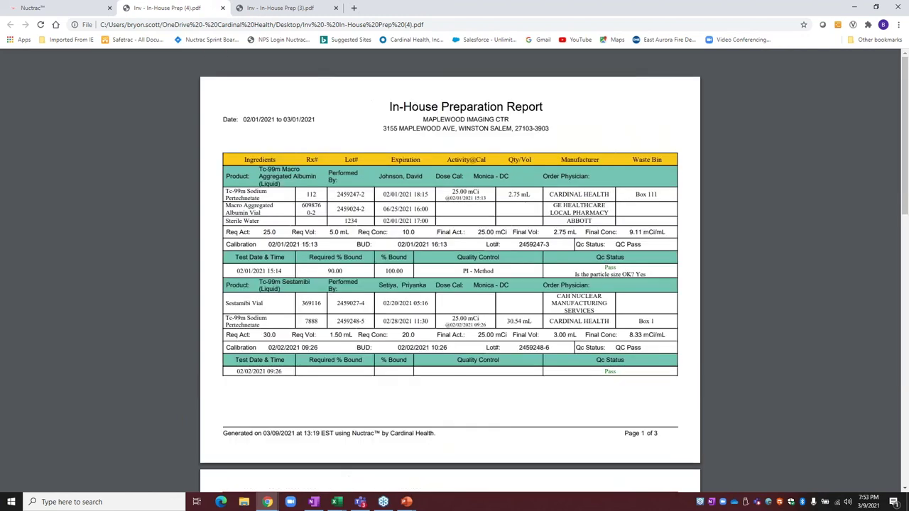
click(62, 8)
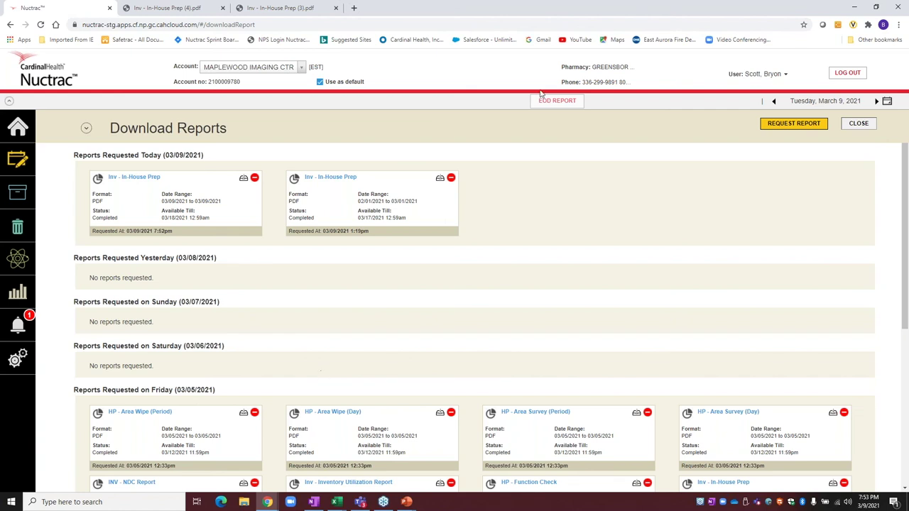
click(853, 9)
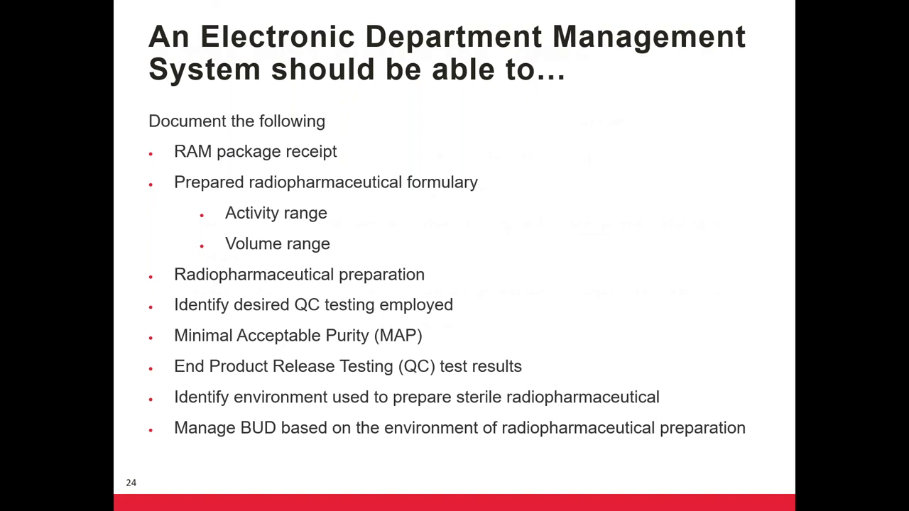
key(Right)
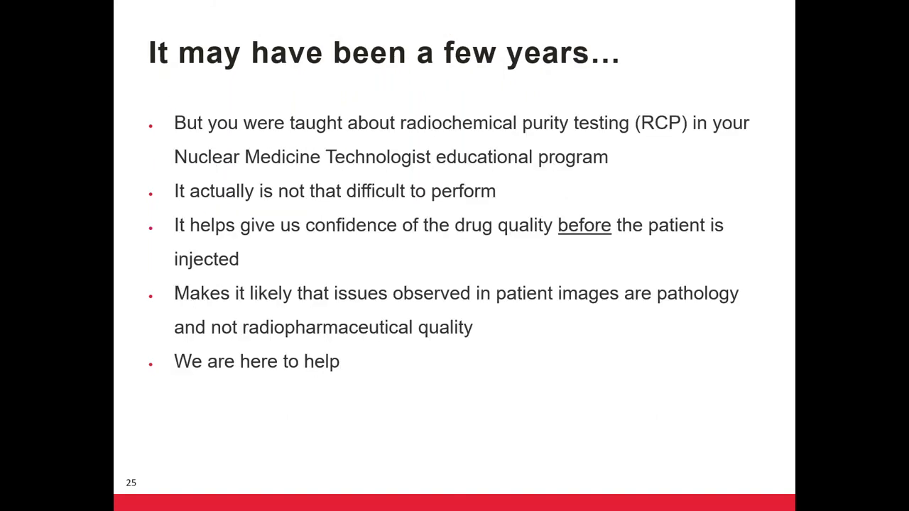